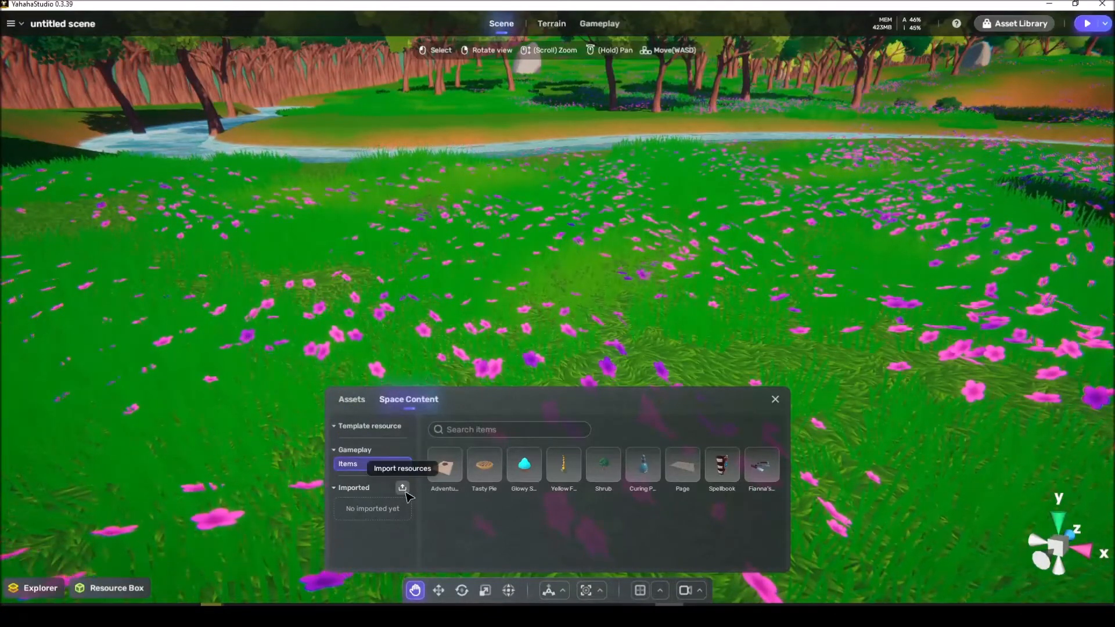
Step: Import the Altar.fbx file into the space content and dismiss the import summary
left_click(403, 488)
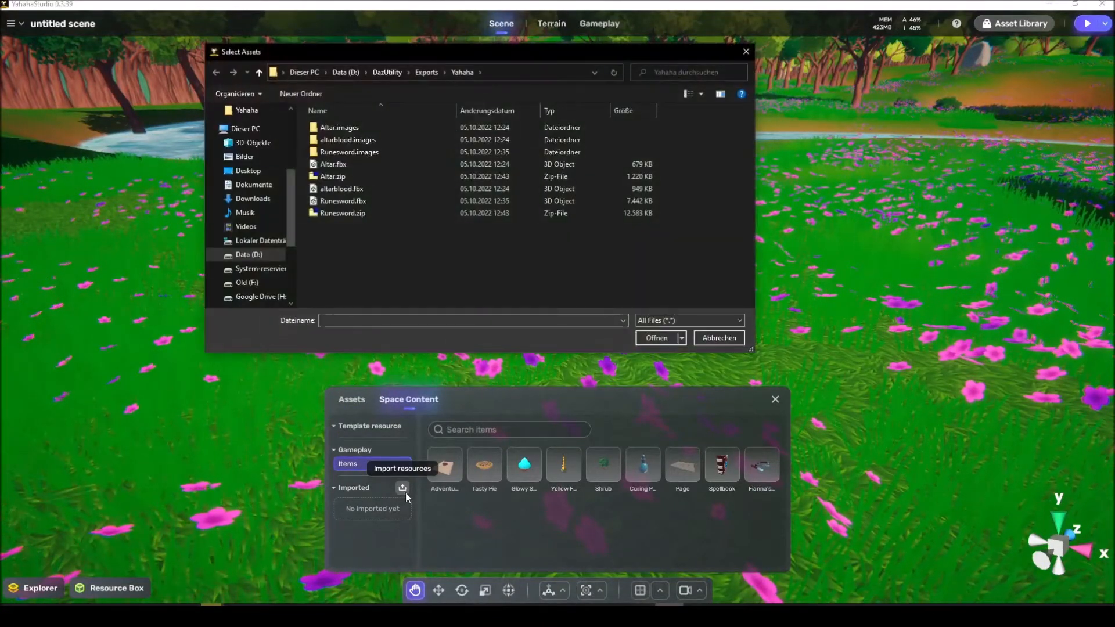
left_click(359, 164)
left_click(655, 338)
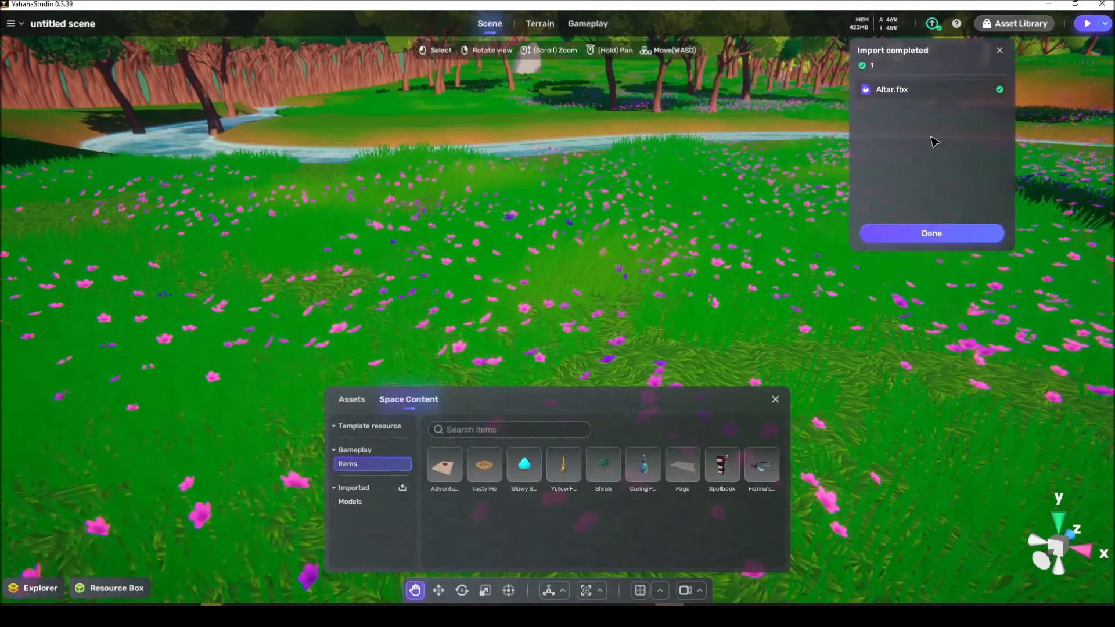
left_click(926, 234)
Step: Place the imported Altar model in the flower meadow and lower it slightly toward the ground
left_click(351, 502)
left_click_drag(447, 463, 531, 246)
left_click_drag(532, 207, 713, 301)
key("e")
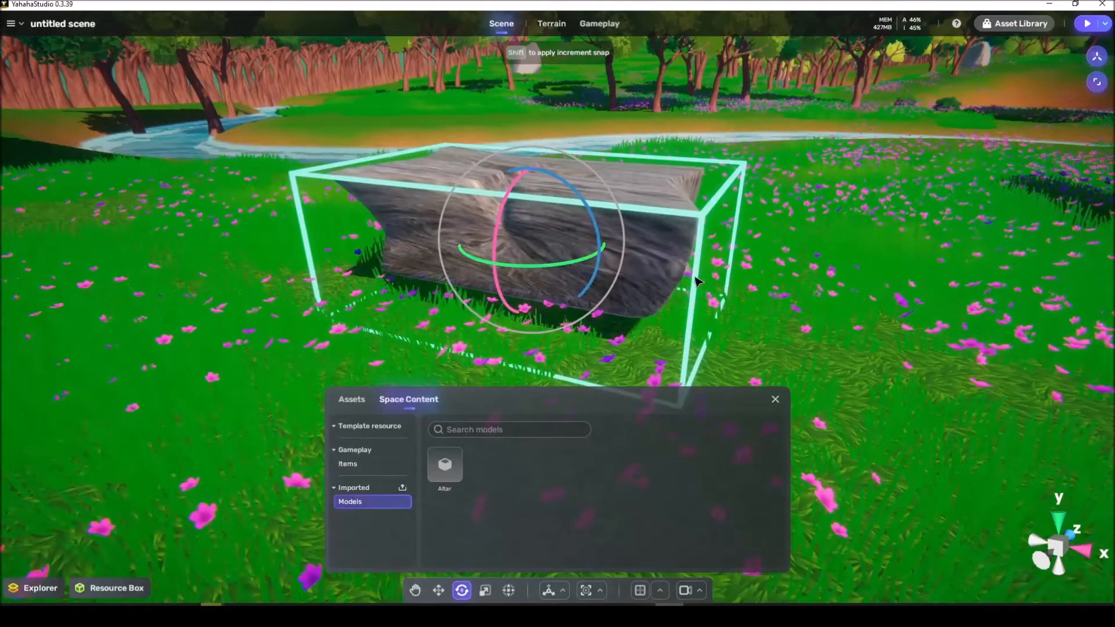
key("w")
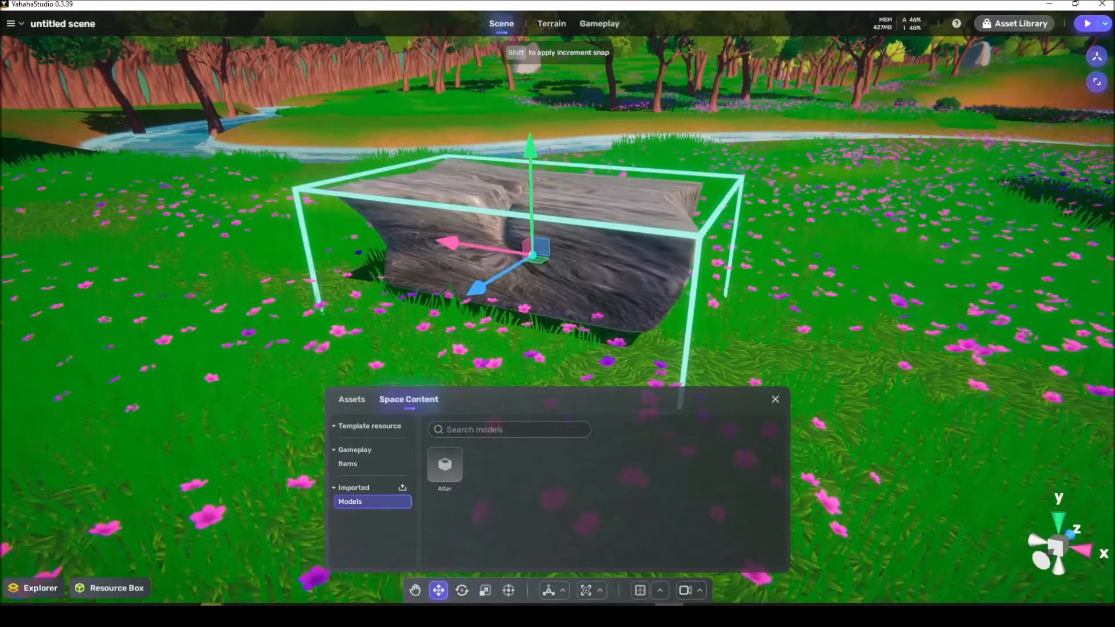
Step: Expand the Yahaha Group in the scene hierarchy down to its innermost object and select Altar.Shape
left_click(39, 587)
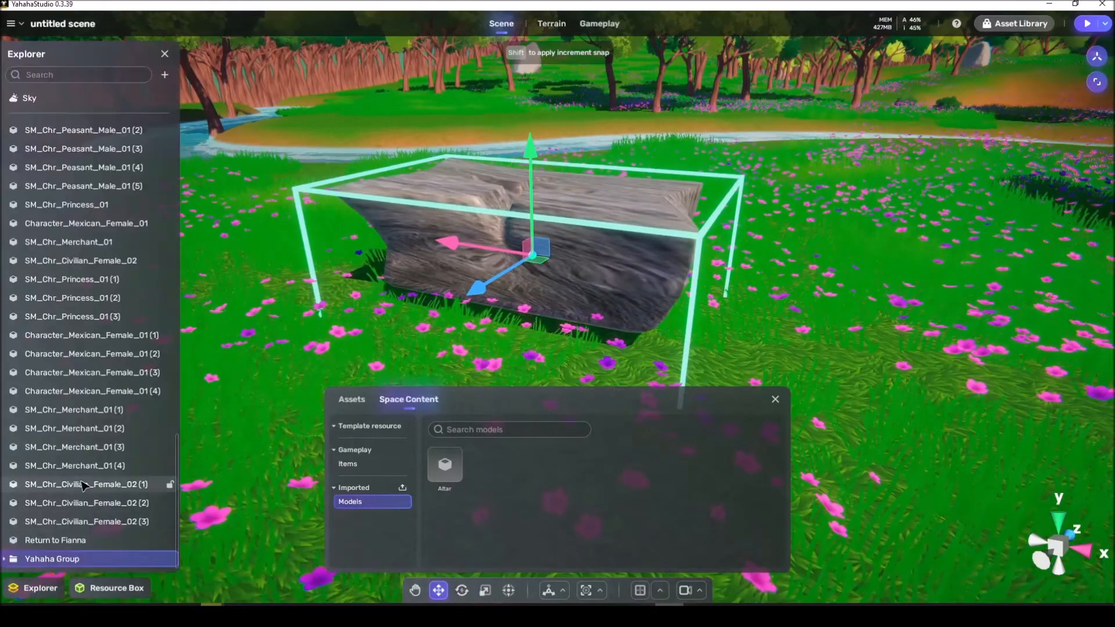
left_click(5, 559)
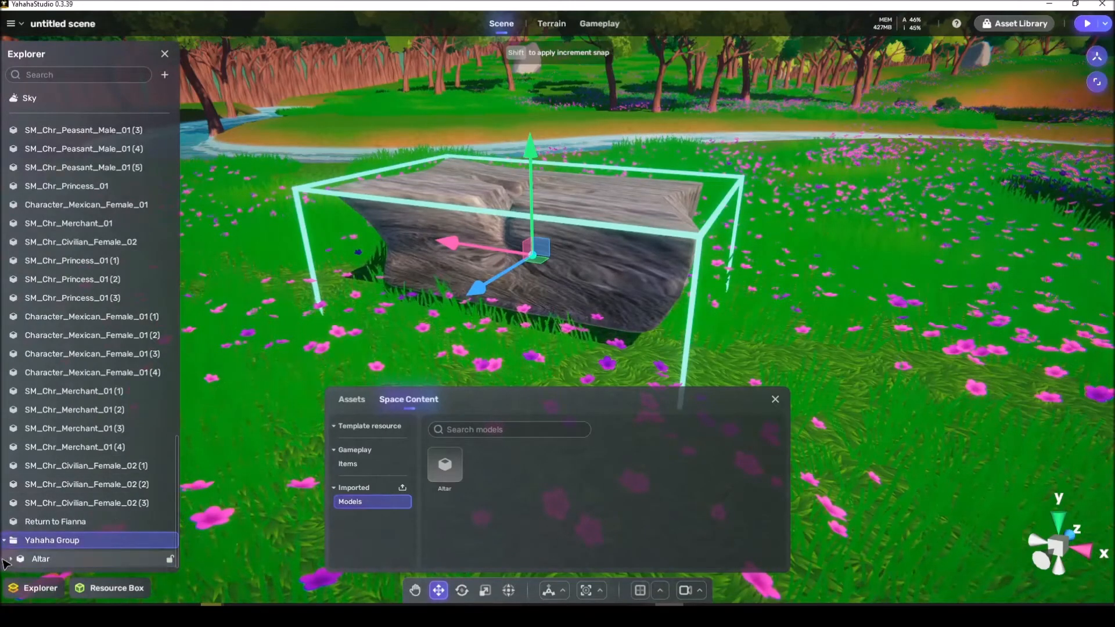
left_click(10, 558)
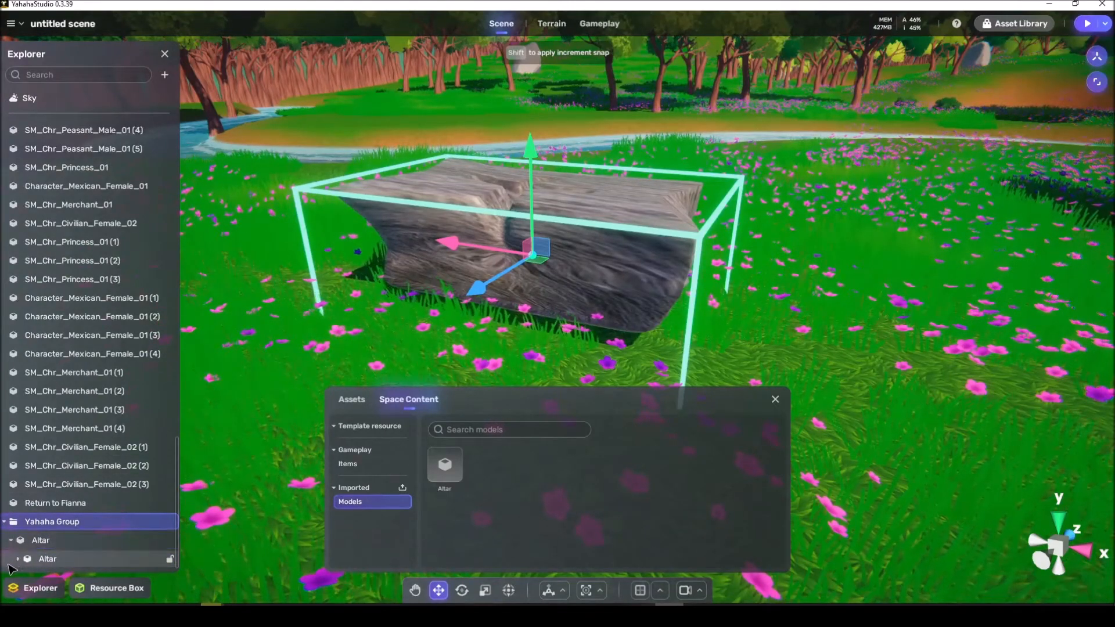
left_click(35, 542)
left_click(46, 560)
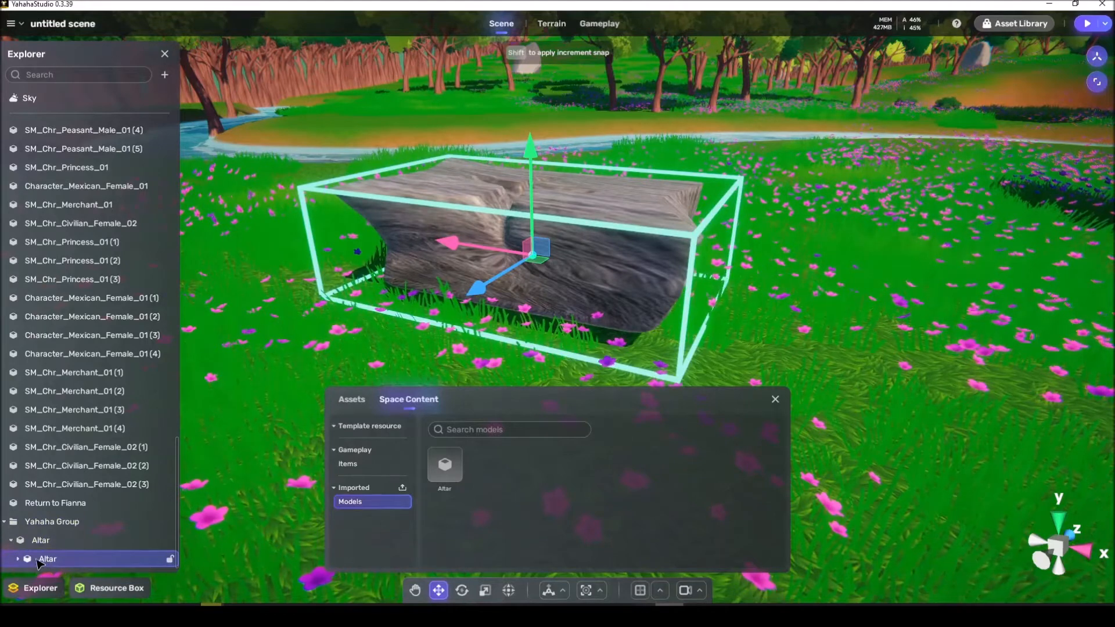
left_click(17, 559)
left_click(53, 559)
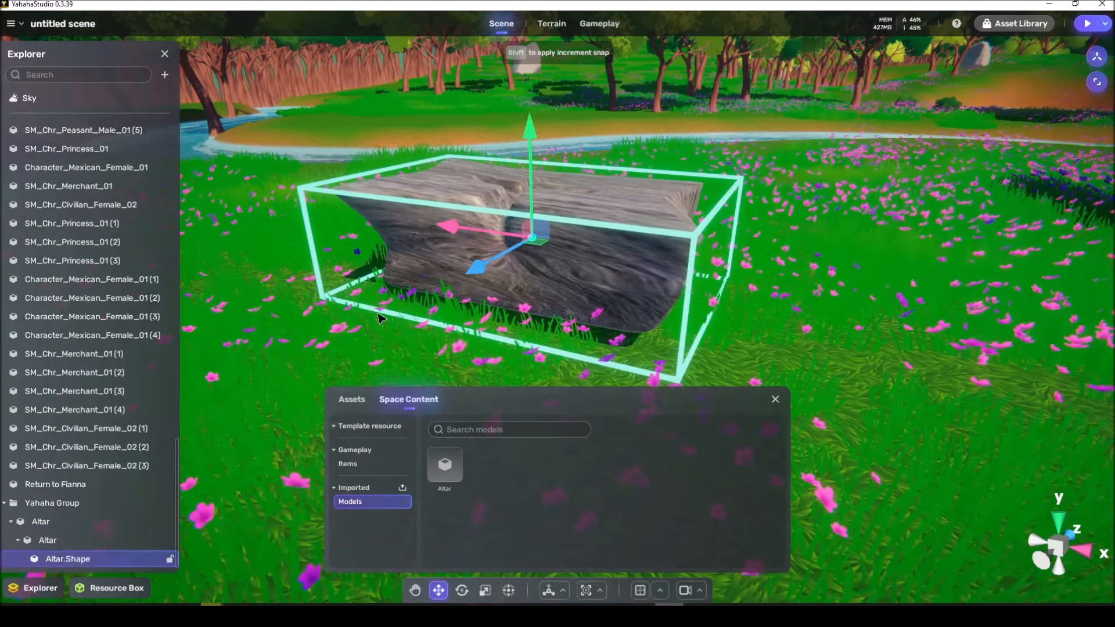
Step: Take Altar.Shape out of the Yahaha Group to the top level of the hierarchy and delete the leftover group
left_click_drag(584, 210, 626, 169)
left_click_drag(455, 215, 515, 223)
left_click_drag(74, 561, 59, 505)
left_click(54, 523)
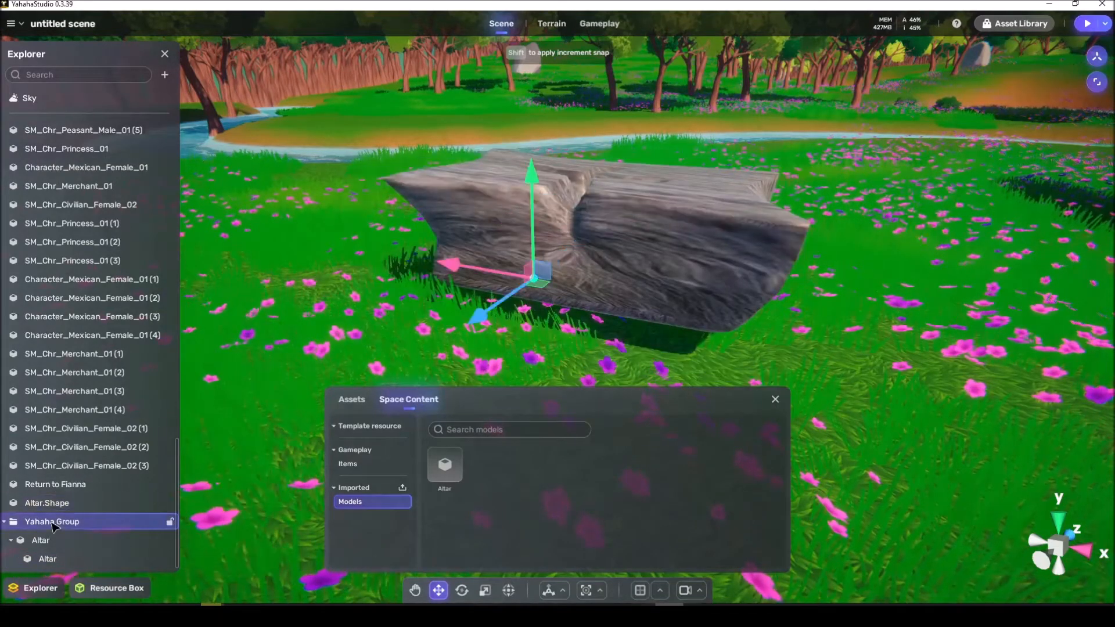
key("Delete")
Step: Select Altar.Shape, then rotate and move it so the altar rests on the meadow
left_click(46, 558)
right_click_drag(383, 302, 389, 331)
key("e")
mouse_move(531, 340)
left_mouse_down()
mouse_move(610, 348)
mouse_move(511, 330)
mouse_move(534, 361)
left_mouse_up()
right_click_drag(535, 361, 478, 329)
key("w")
left_click_drag(443, 172, 458, 208)
mouse_move(458, 209)
right_mouse_down()
mouse_move(476, 222)
mouse_move(473, 199)
right_mouse_up()
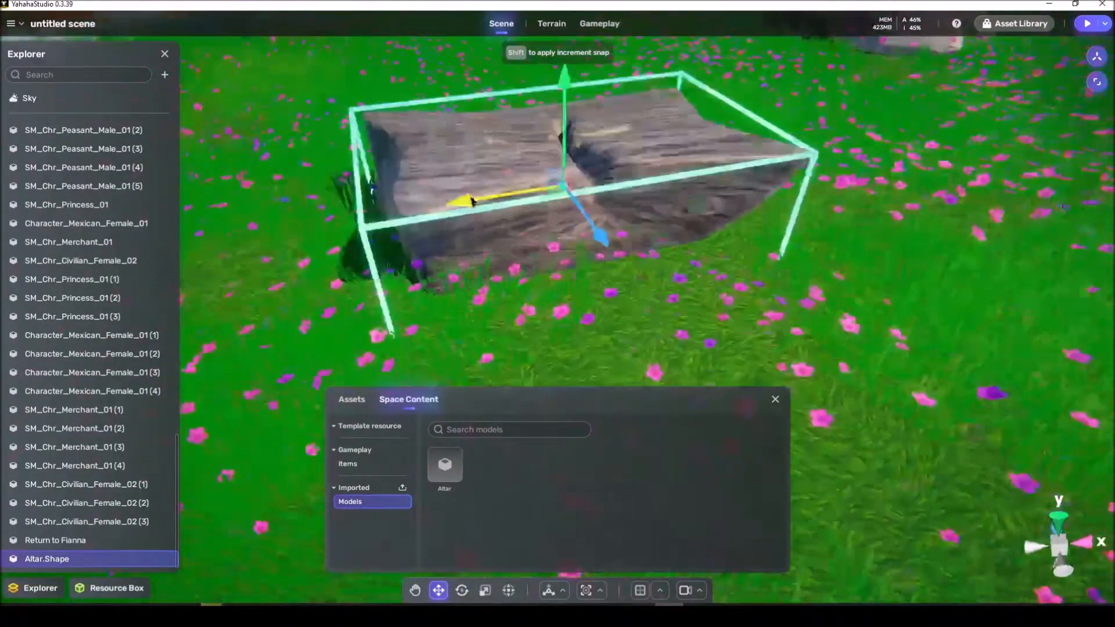
Step: Examine the altar's placement from different angles with the resource box closed
scroll(473, 200, "down", 3)
left_click(668, 287)
right_click_drag(669, 286, 689, 287)
scroll(690, 287, "up", 1)
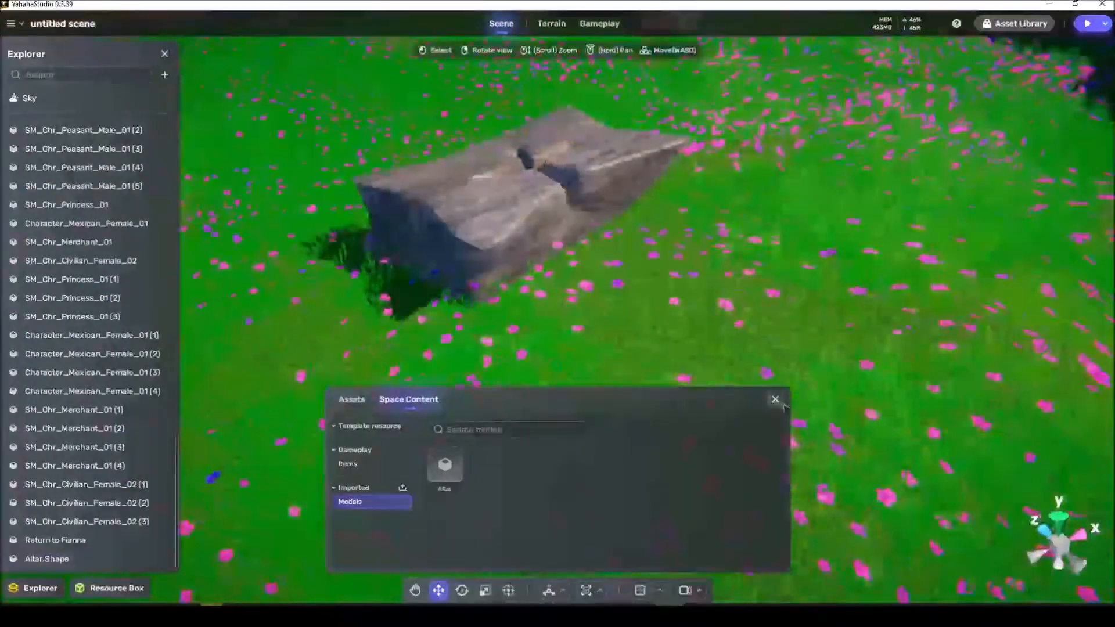
left_click(776, 400)
right_click_drag(718, 386, 680, 374)
key("d")
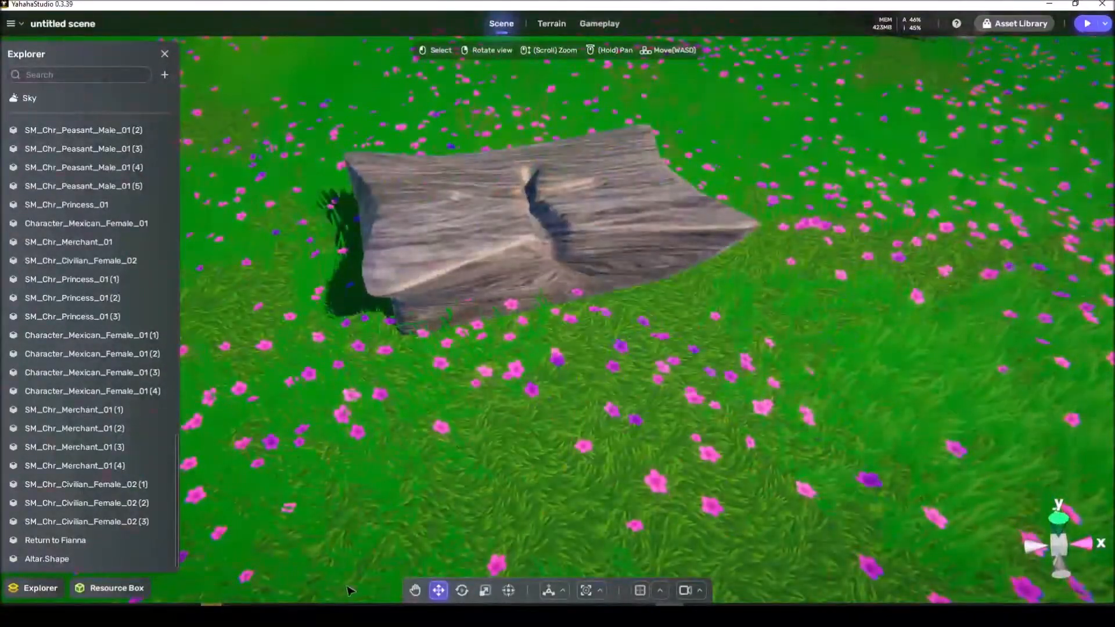
Step: Import the altarblood.fbx file into the space content and dismiss the import summary
left_click(139, 588)
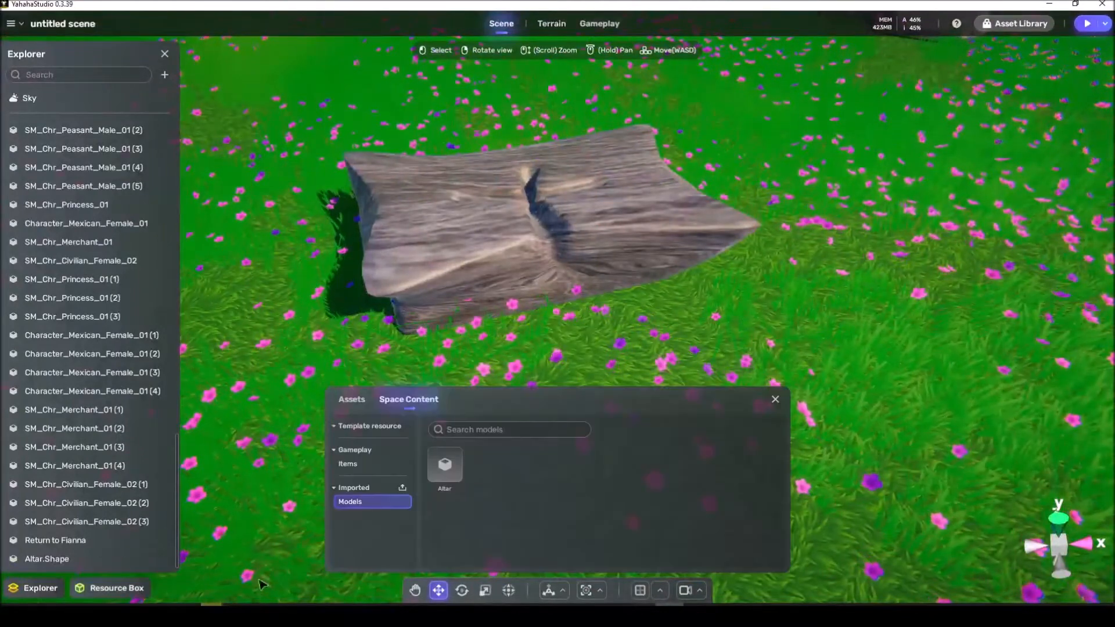
left_click(402, 488)
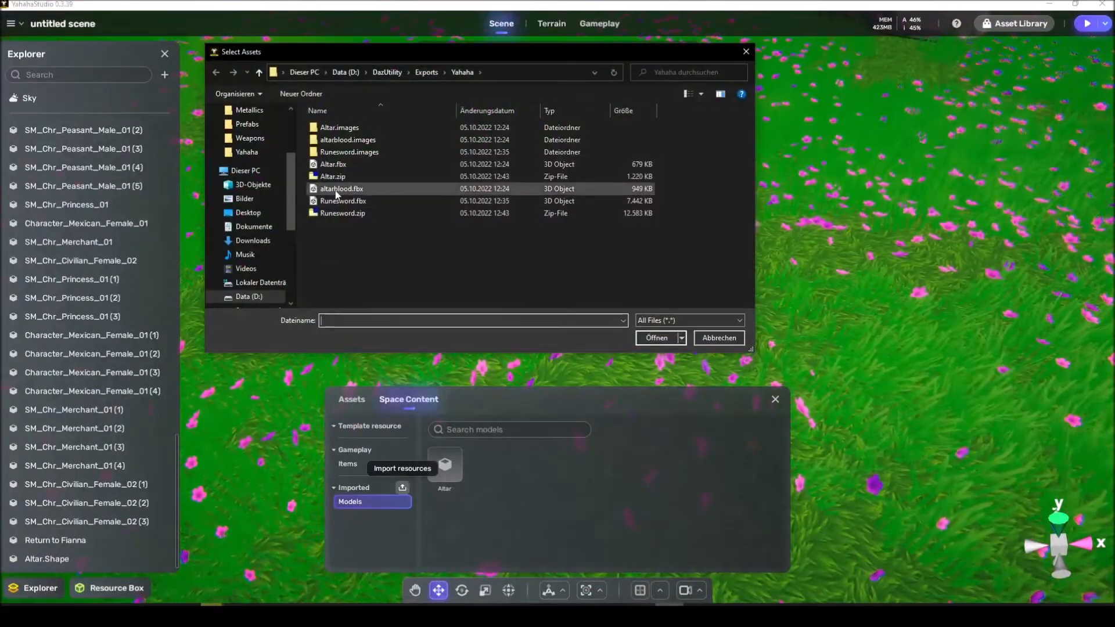
left_click(340, 201)
left_click(656, 338)
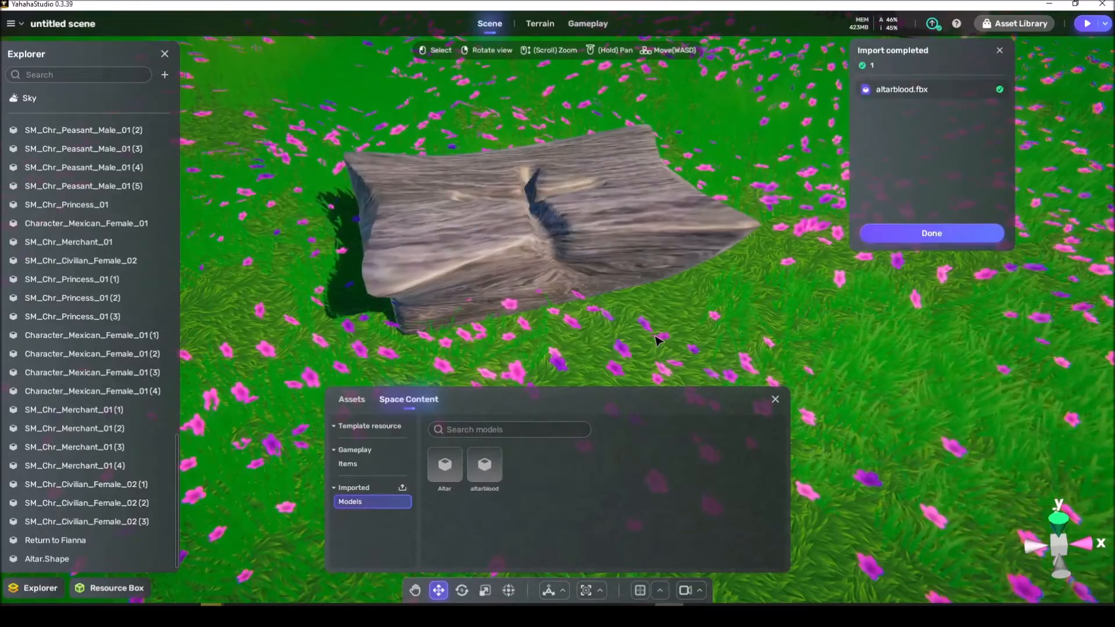
left_click(924, 232)
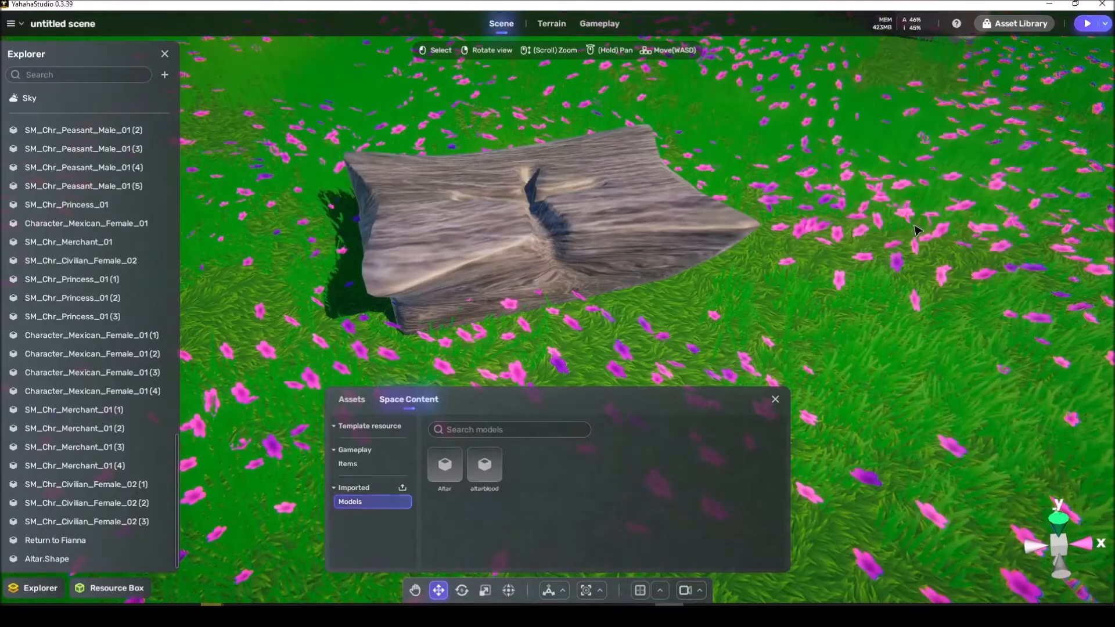
Step: Place the imported altarblood model beside the altar and expand its group down to Altar_blood.Shape
left_click(484, 466)
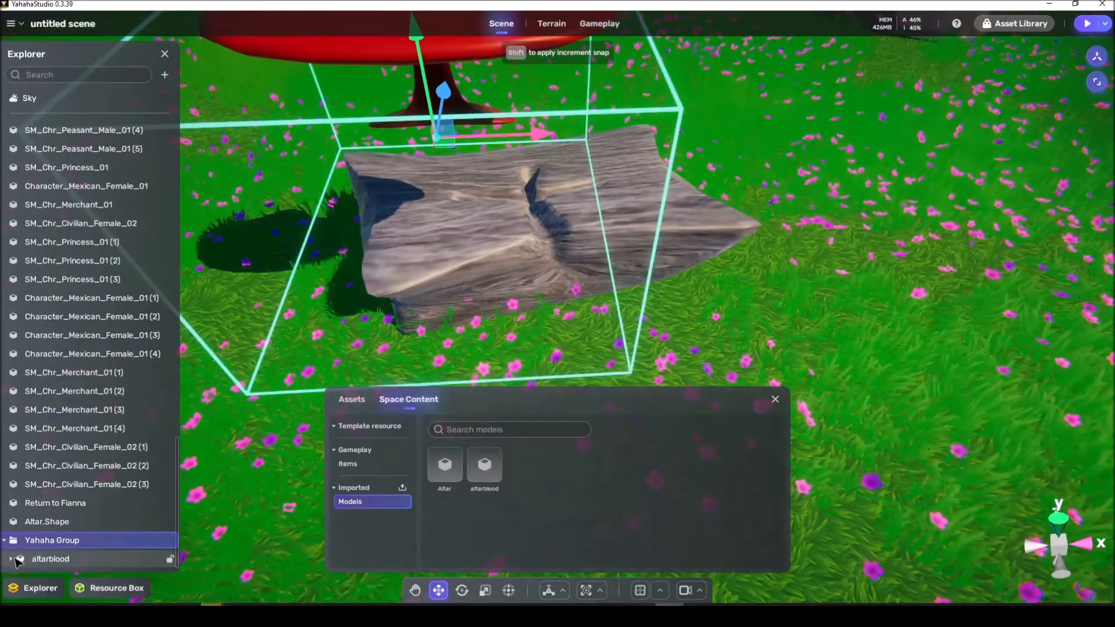
scroll(32, 551, "down", 1)
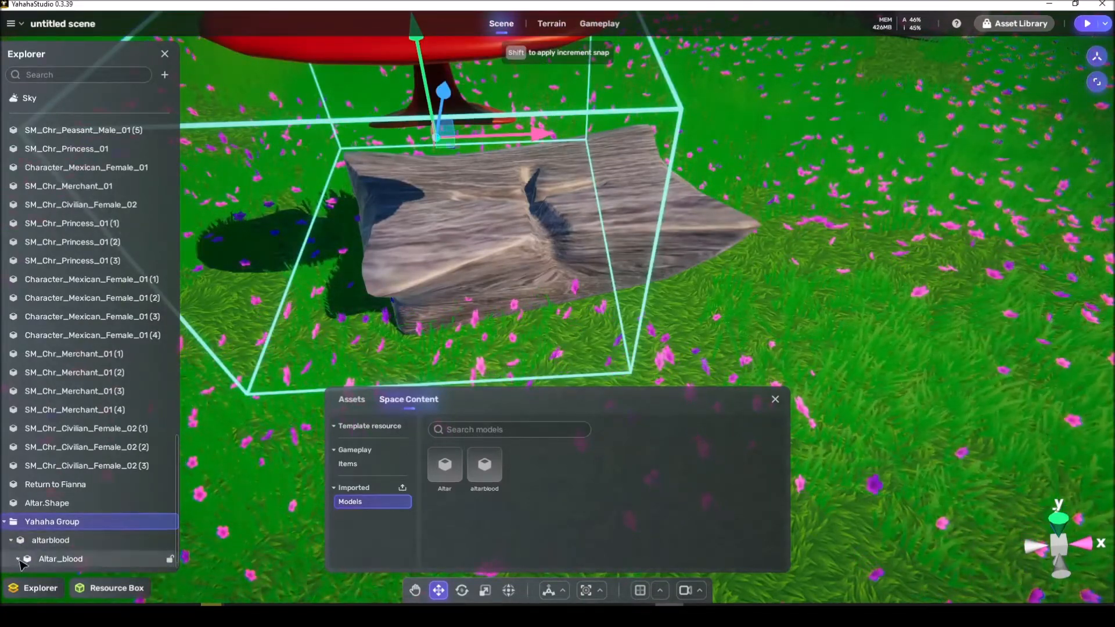
scroll(21, 562, "down", 1)
left_click(61, 560)
Step: Take Altar_blood.Shape out of the Yahaha Group to the top level and delete the leftover group
left_click_drag(85, 564, 45, 524)
left_click(44, 526)
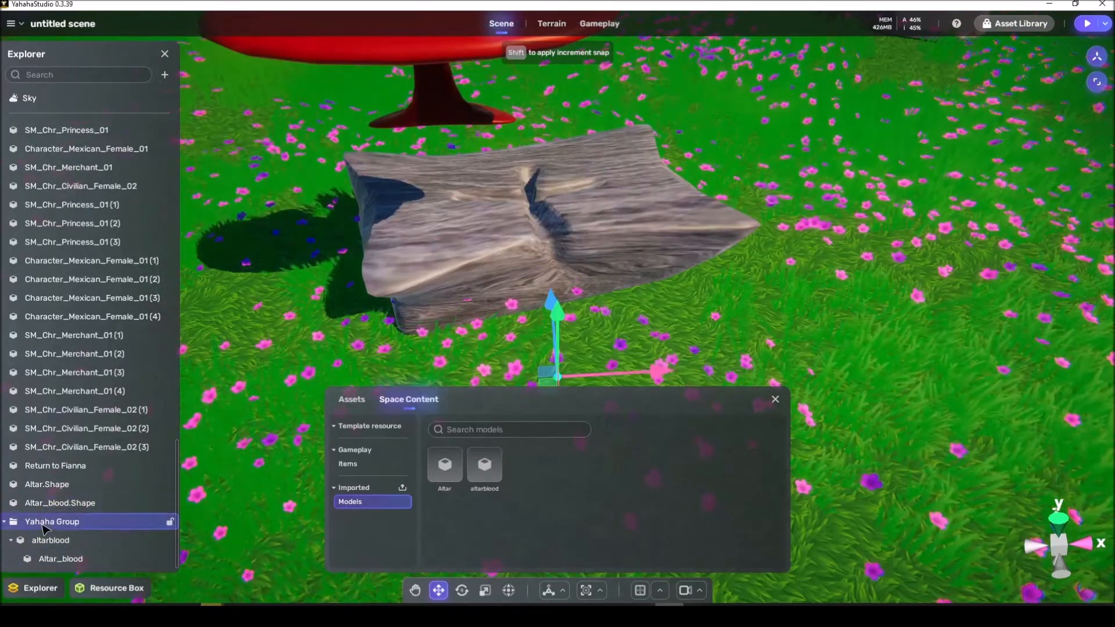
scroll(46, 531, "up", 3)
Step: Rename Altar.Shape as Altar and Altar_blood.Shape as Blood, and nest Blood under Altar
left_click(55, 559)
left_click(53, 542)
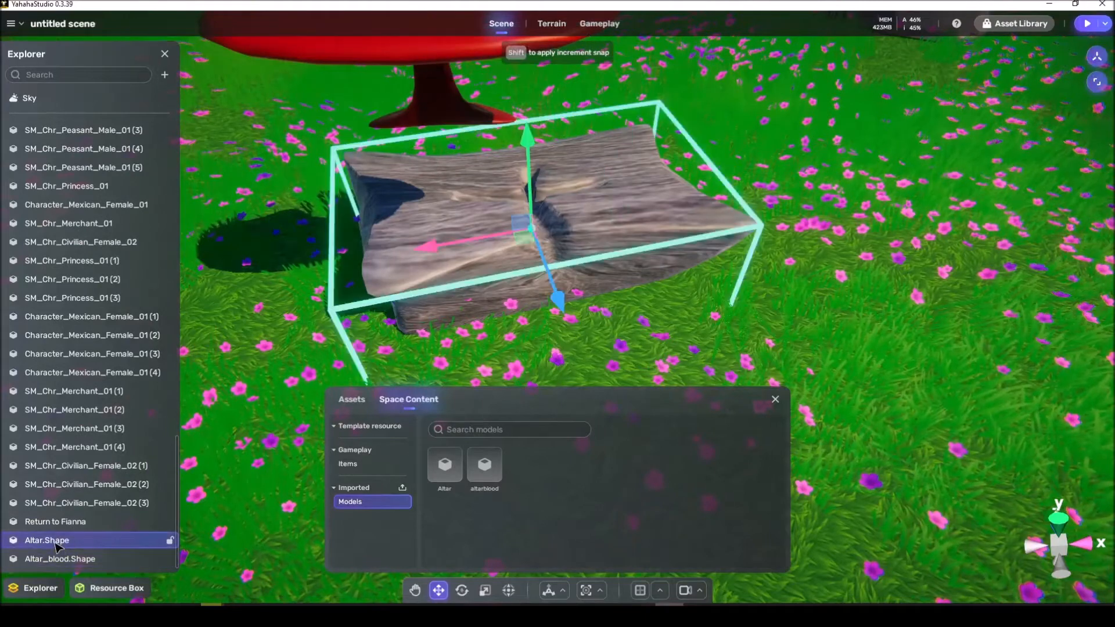
type("Alt")
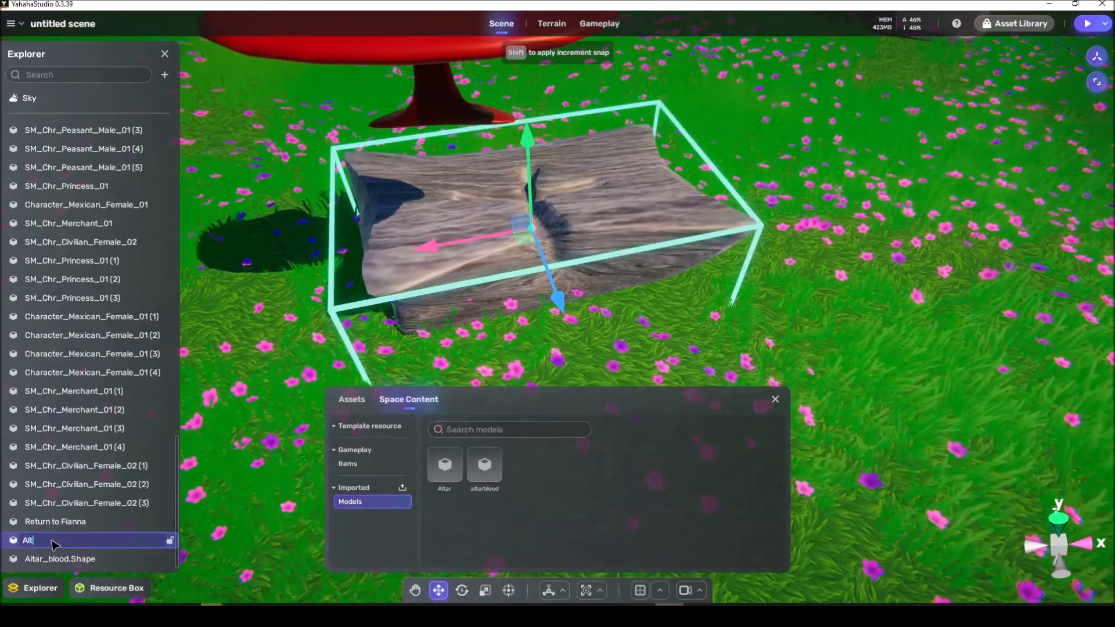
type("ar")
key("Return")
left_click(50, 558)
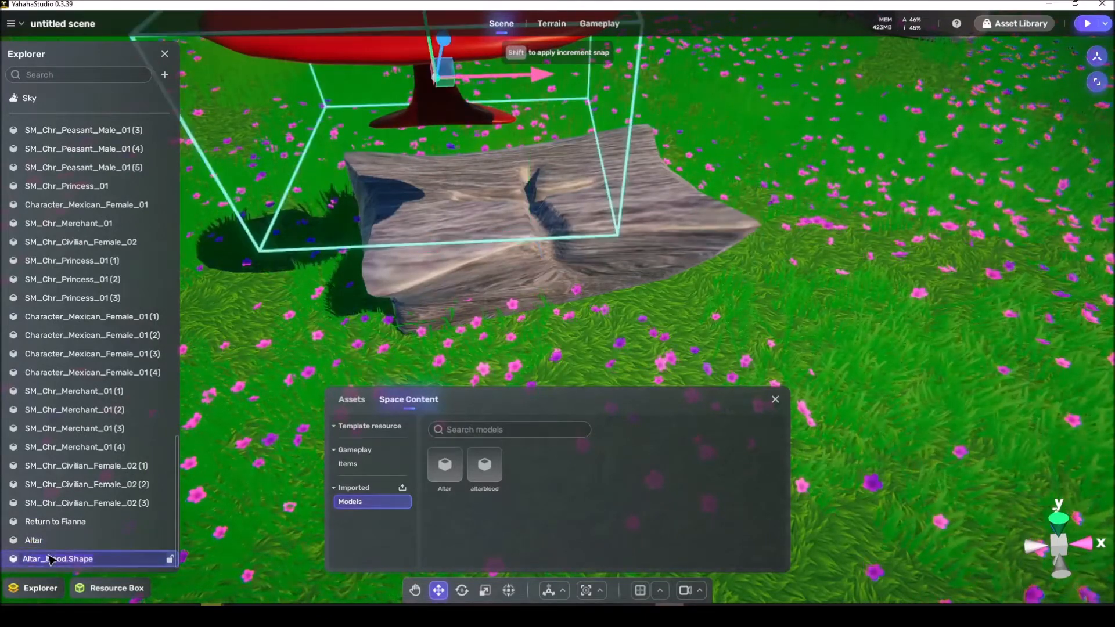
type("Blood")
key("Return")
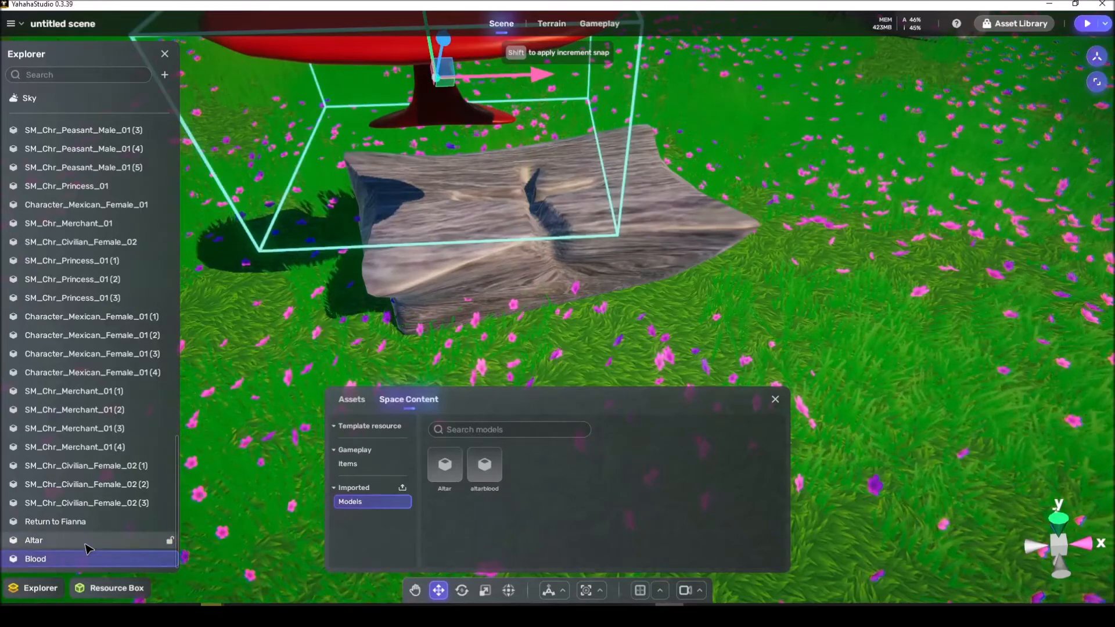
left_click_drag(69, 548, 69, 542)
Step: Rotate the Blood object and move it into the altar at its central front groove
key("e")
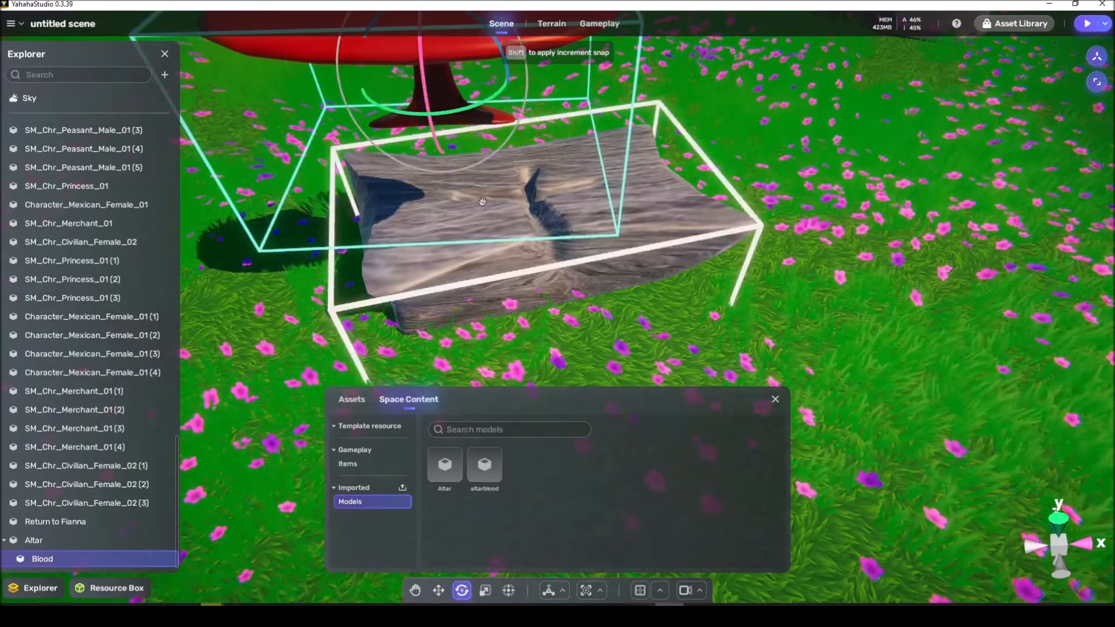
left_click_drag(471, 110, 263, 155)
key("w")
left_click_drag(417, 62, 524, 271)
key("e")
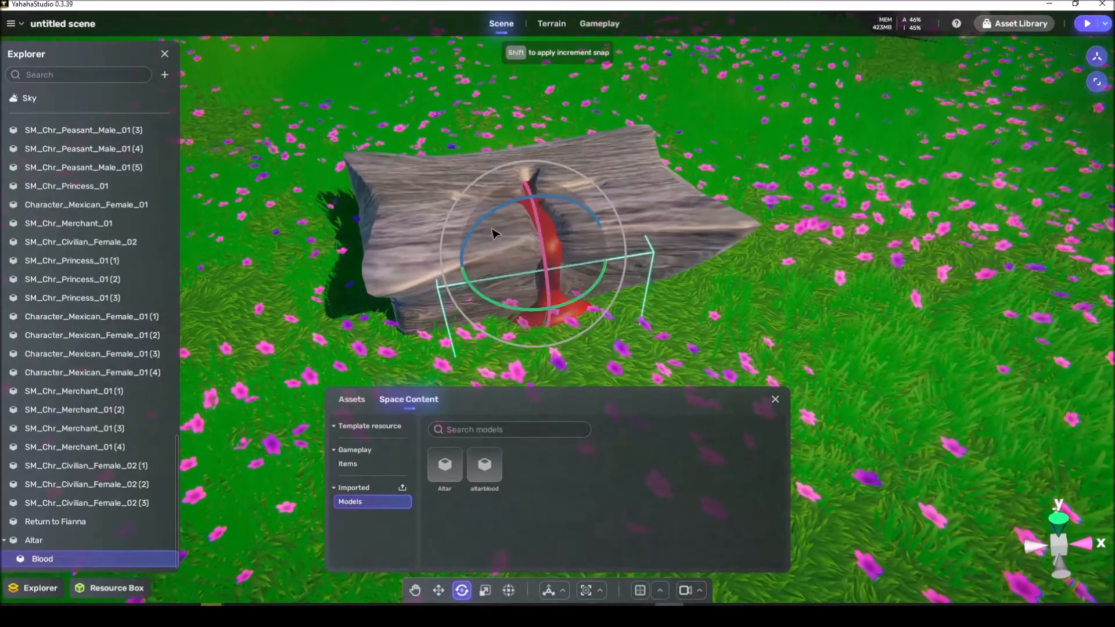
key("w")
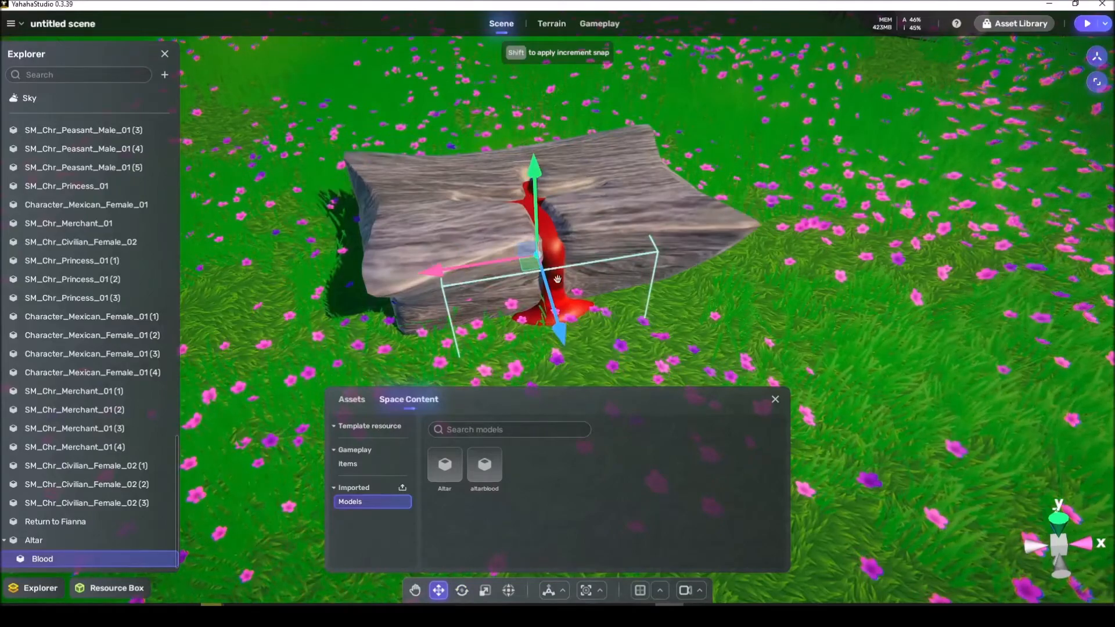
left_click_drag(556, 299, 551, 283)
right_click_drag(587, 290, 501, 281)
left_click_drag(609, 238, 654, 248)
right_click_drag(653, 248, 726, 262)
Step: Close the resource box and add a Move component to the Blood object
left_click(775, 399)
mouse_move(667, 368)
right_mouse_down()
mouse_move(668, 354)
mouse_move(653, 374)
mouse_move(672, 348)
right_mouse_up()
left_click(1096, 81)
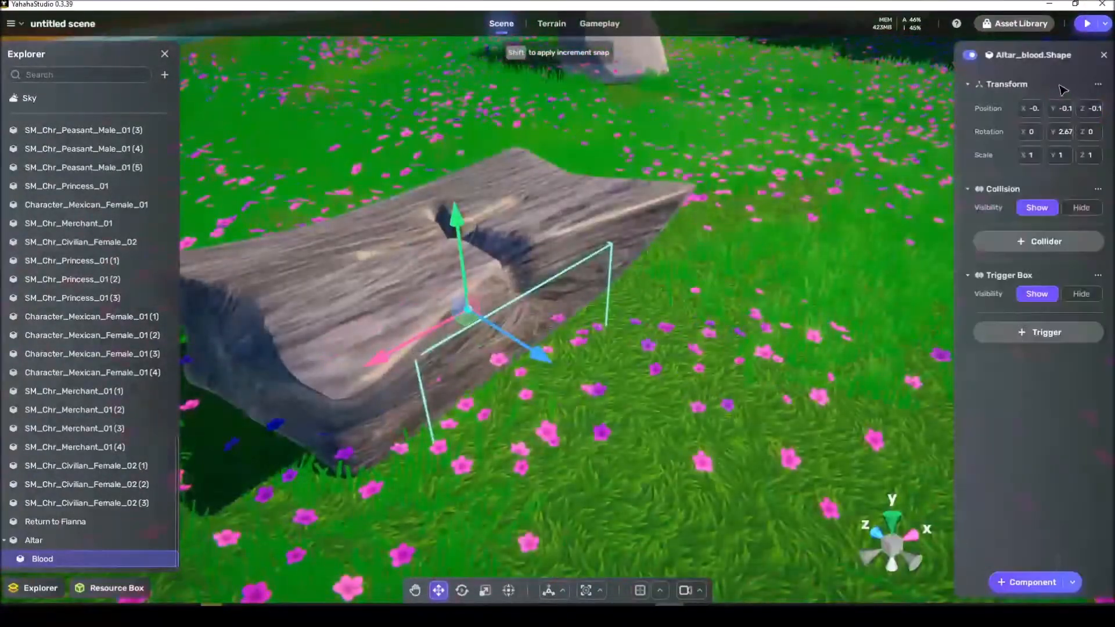
left_click(1029, 582)
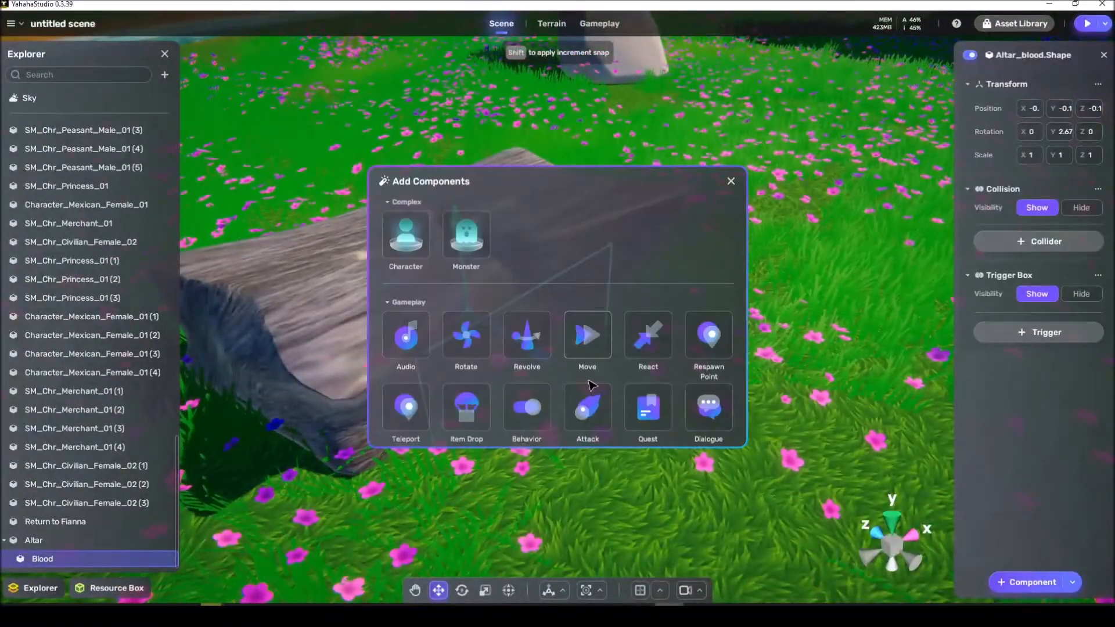
left_click(586, 354)
Step: Set the Move component's relative position Y to 1, then nudge the point to about Y 1.04 and Z 0.2
right_click_drag(818, 315, 870, 323)
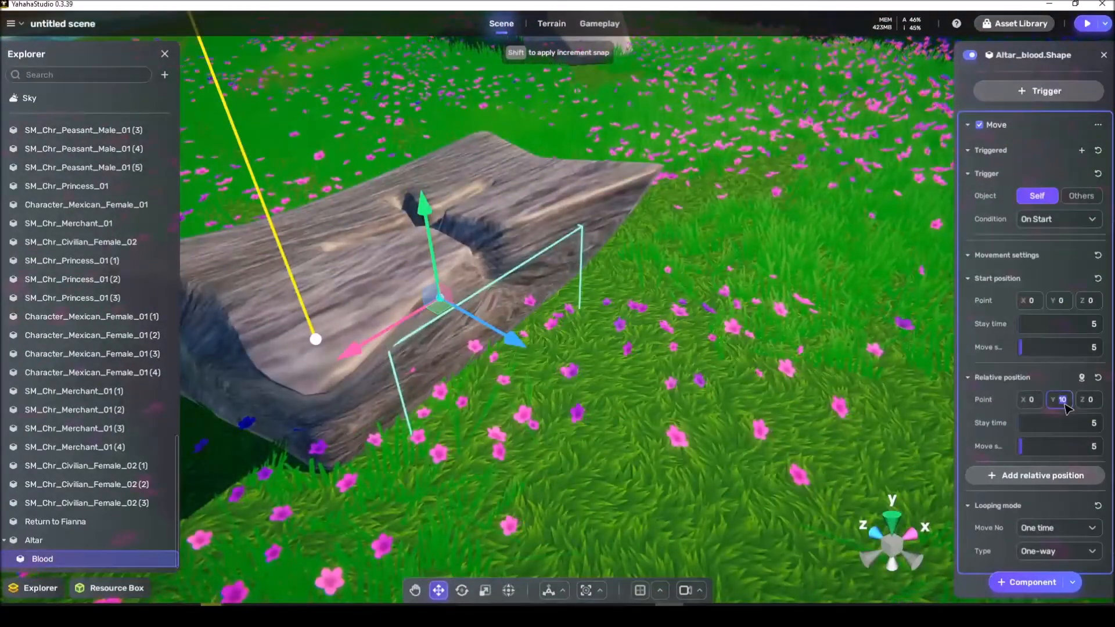
type("1")
key("Return")
right_click_drag(583, 454, 629, 451)
key("a")
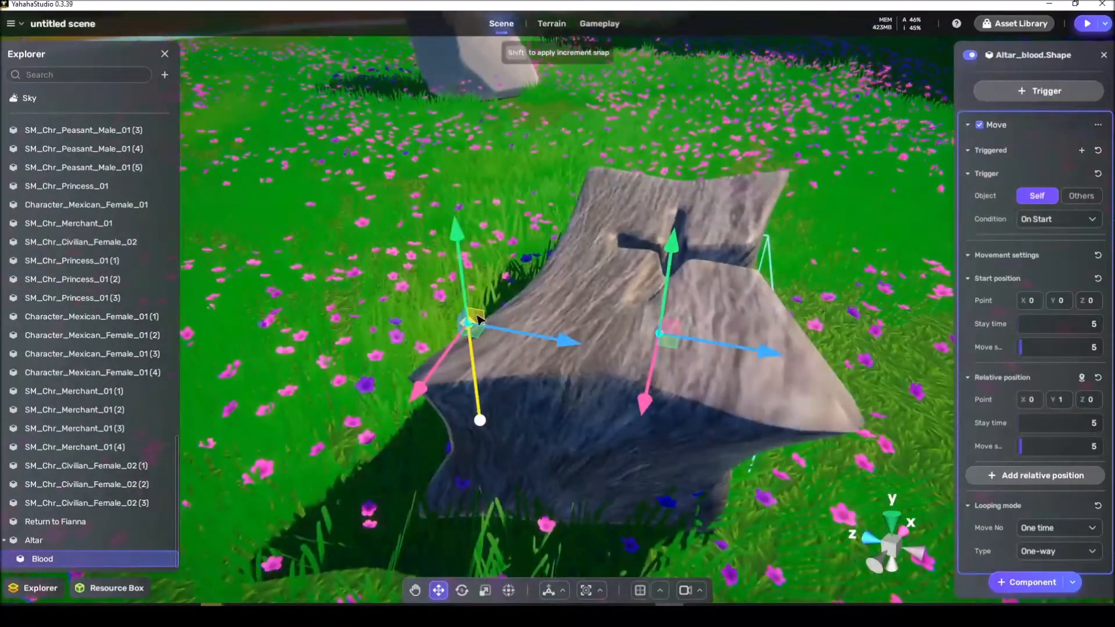
mouse_move(487, 322)
left_mouse_down()
mouse_move(508, 325)
mouse_move(497, 319)
left_mouse_up()
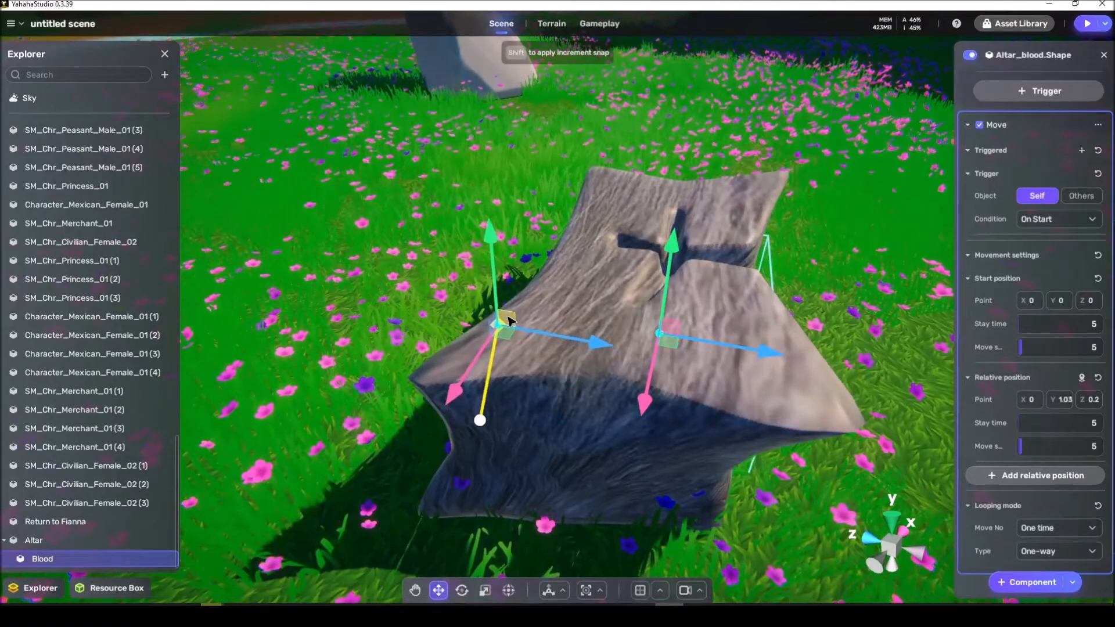
Step: Set the stay time of the start and relative positions to 0 and add a second relative position
left_click(1070, 326)
type("0")
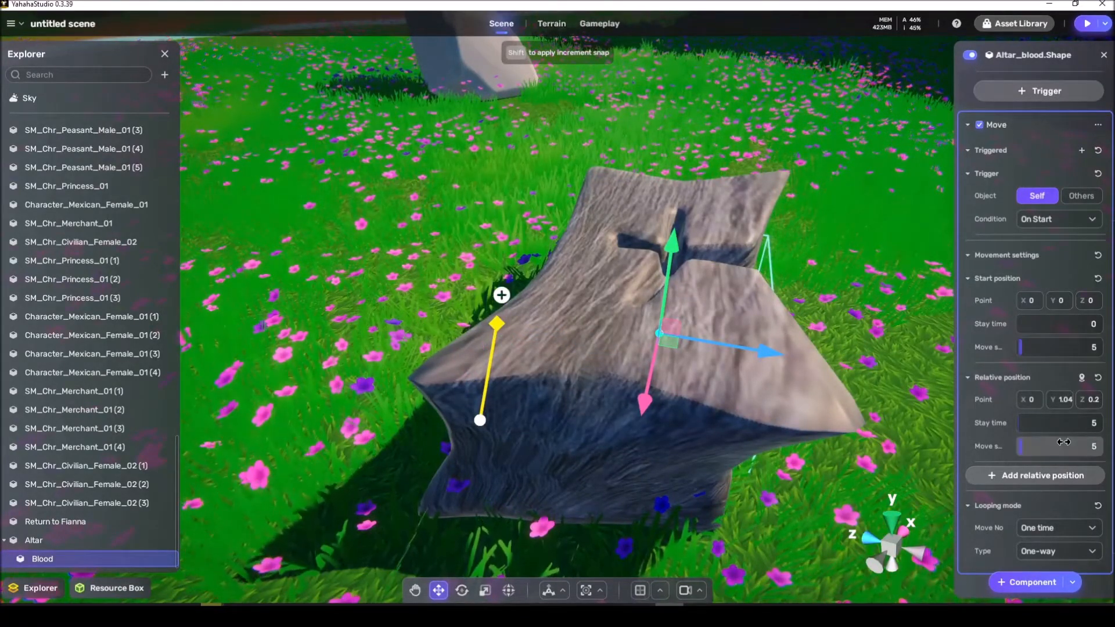
left_click(1069, 424)
type("0")
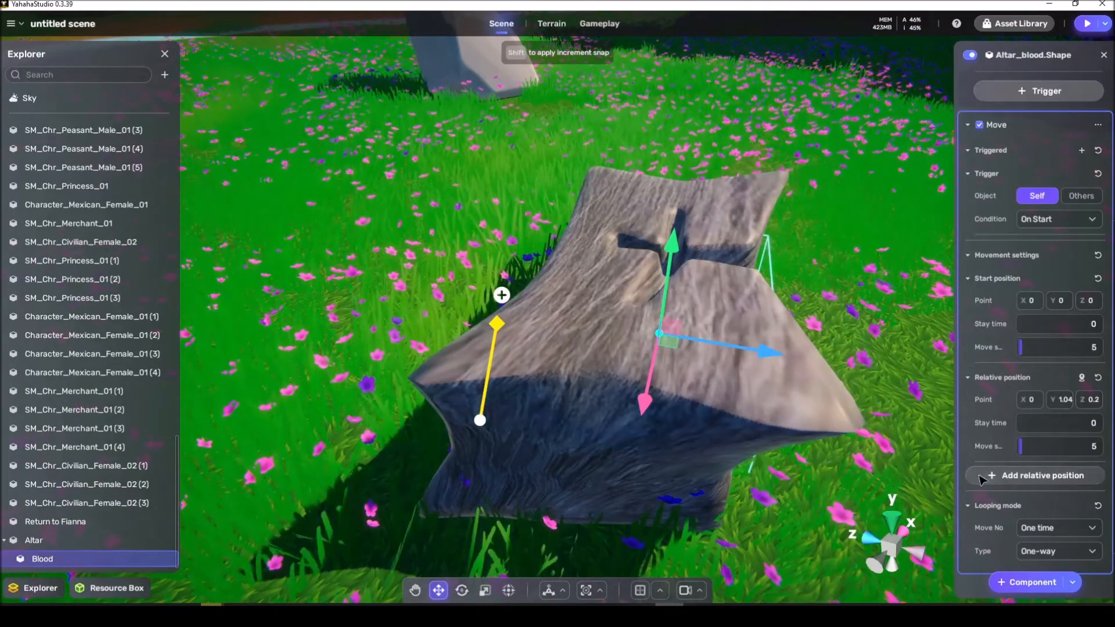
left_click(998, 476)
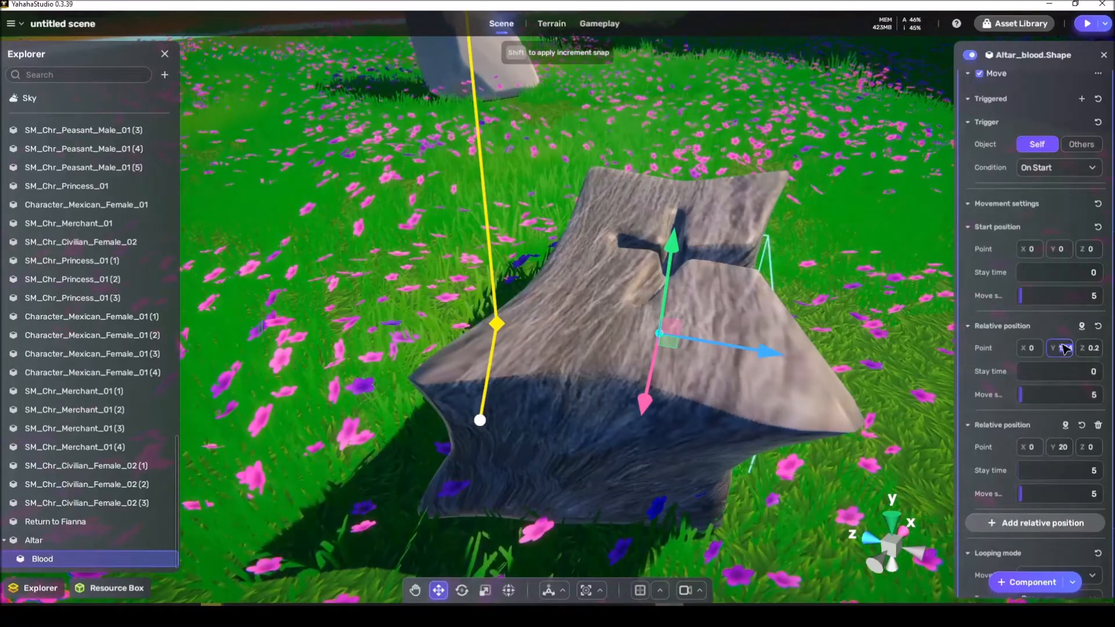
Step: Set the second relative position's point to Y 1.04 and Z 0.41, with a stay time of 0
left_click(1065, 448)
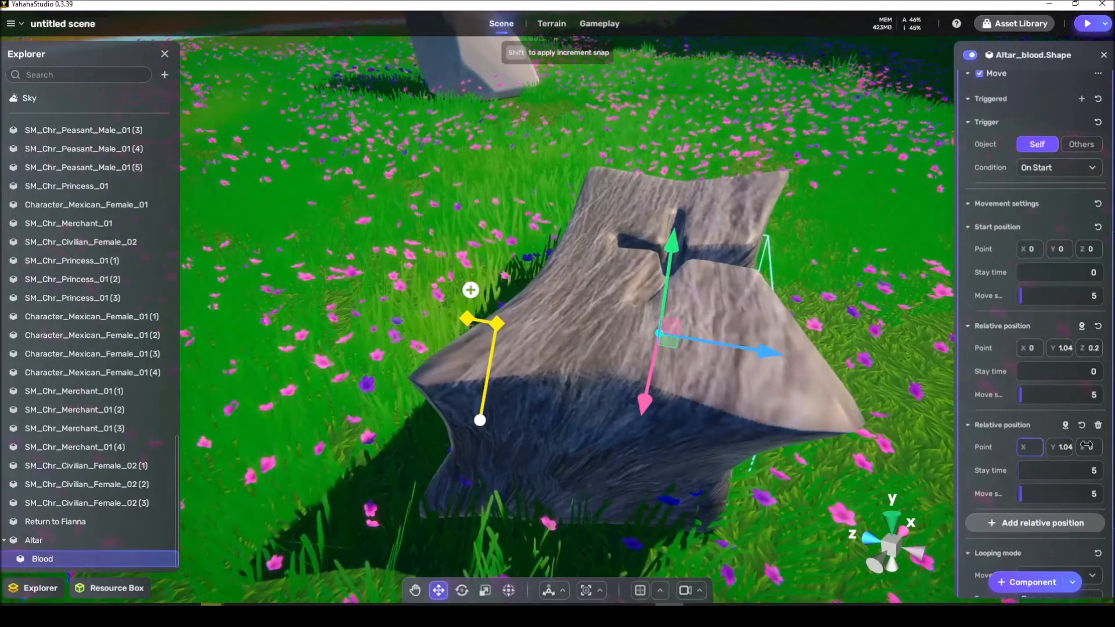
left_click(607, 344)
left_click_drag(663, 355, 578, 351)
right_click_drag(578, 351, 406, 363)
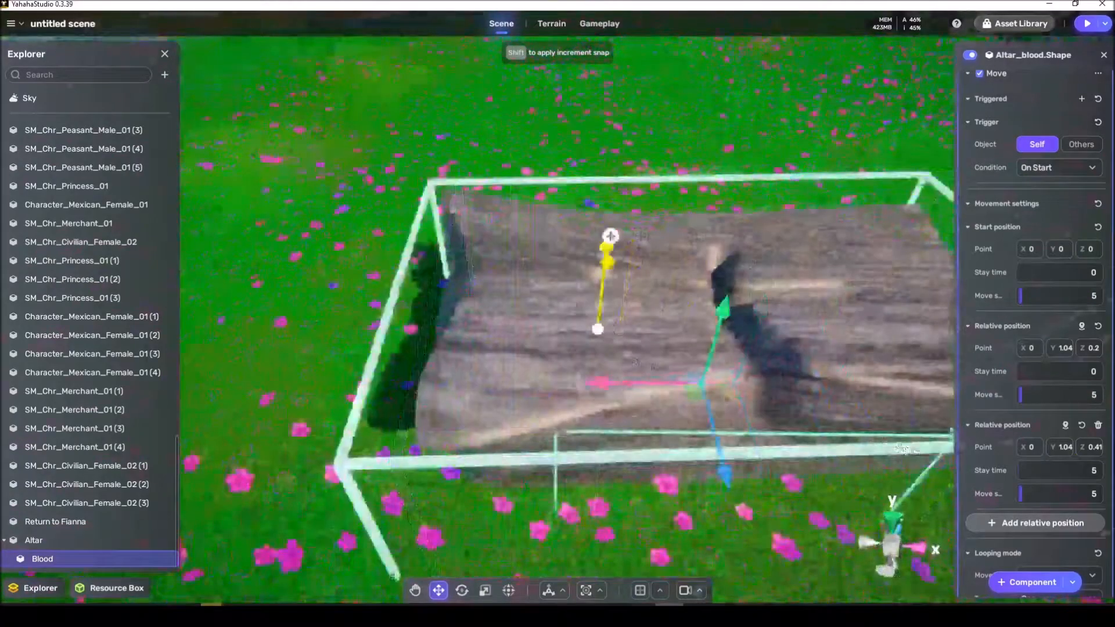
left_click(1034, 471)
type("0")
Step: Add a box trigger to the Altar and enlarge it outward to cover the ground in front of the altar
right_click_drag(885, 487, 976, 349)
left_click(691, 373)
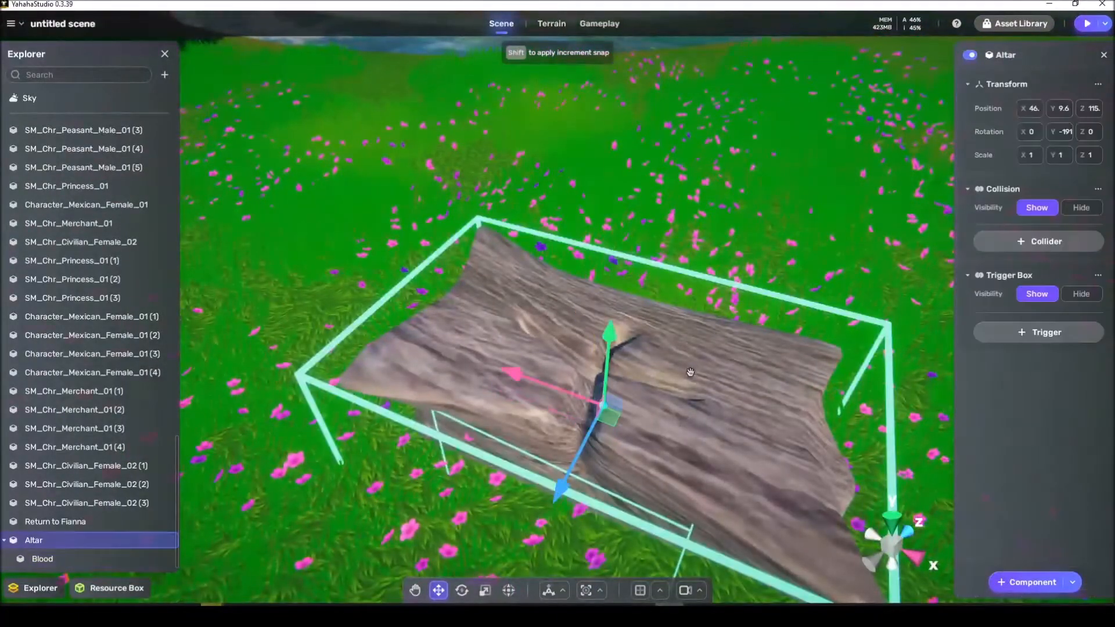
left_click(1016, 336)
left_click(1019, 379)
right_click_drag(894, 361, 779, 351)
left_click(998, 386)
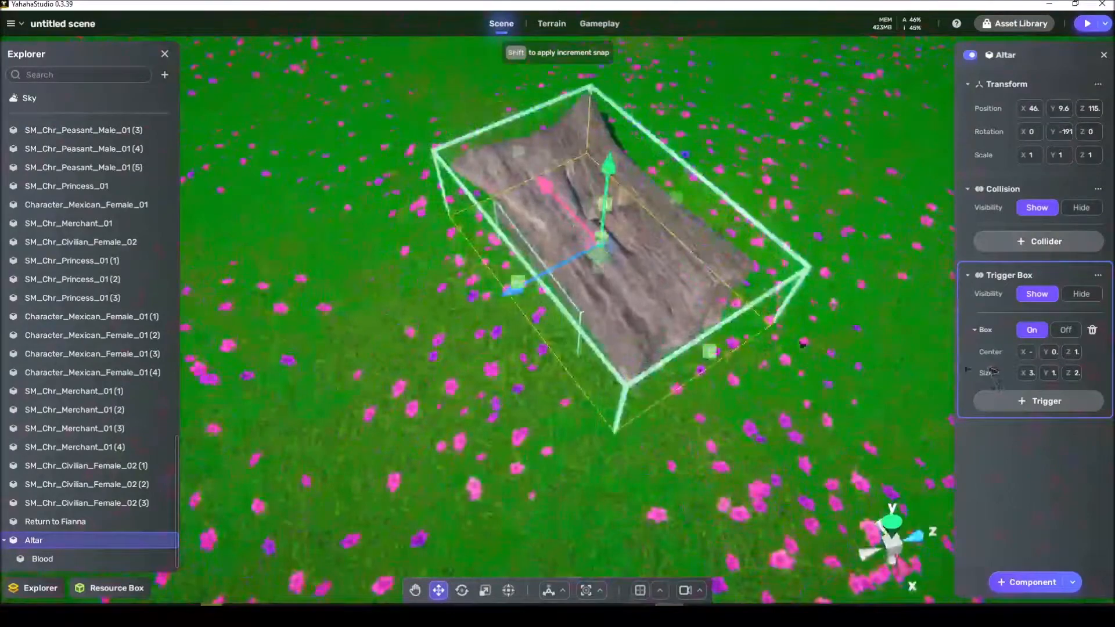
left_click_drag(519, 286, 369, 364)
right_click_drag(370, 363, 467, 359)
double_click(104, 542)
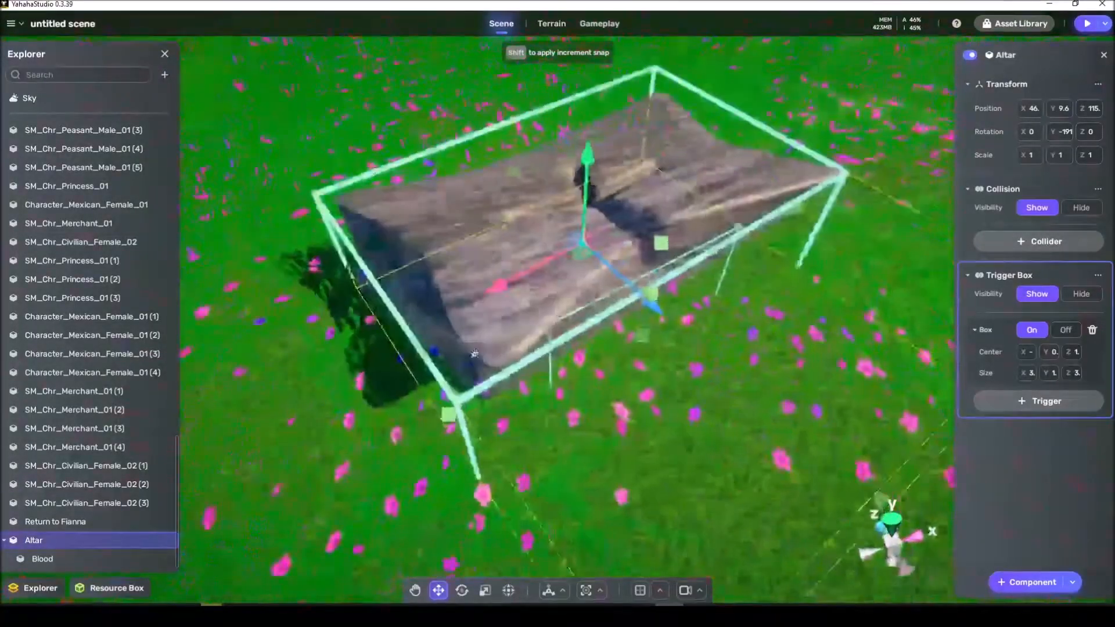
Step: Set the Blood object's Move trigger to Others, with Altar as the object and On Enter as the condition
left_click(84, 558)
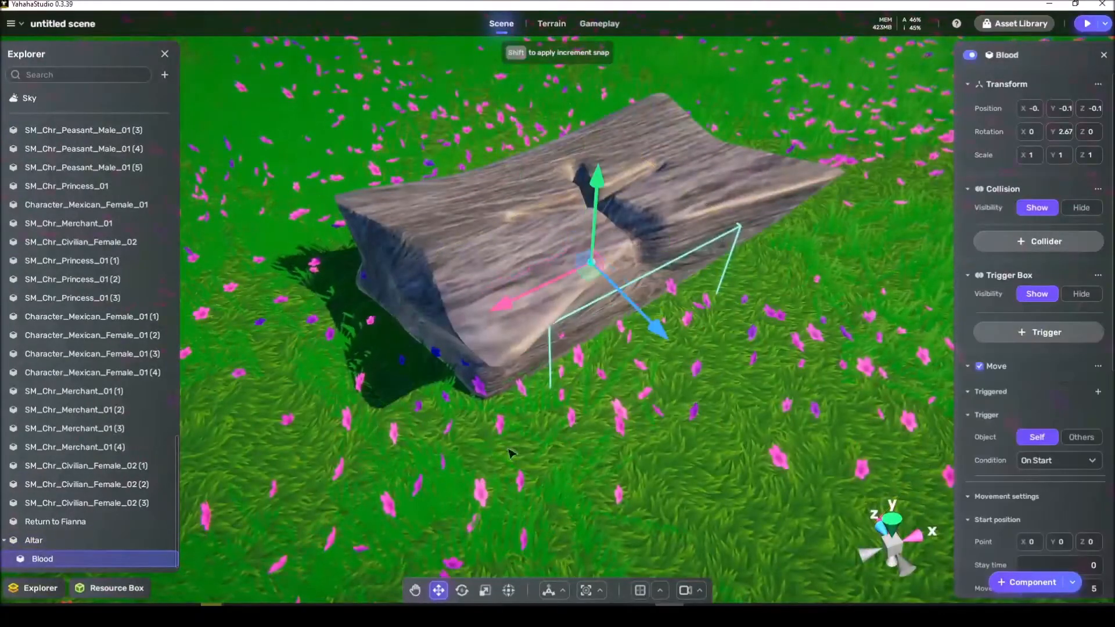
left_click(1081, 437)
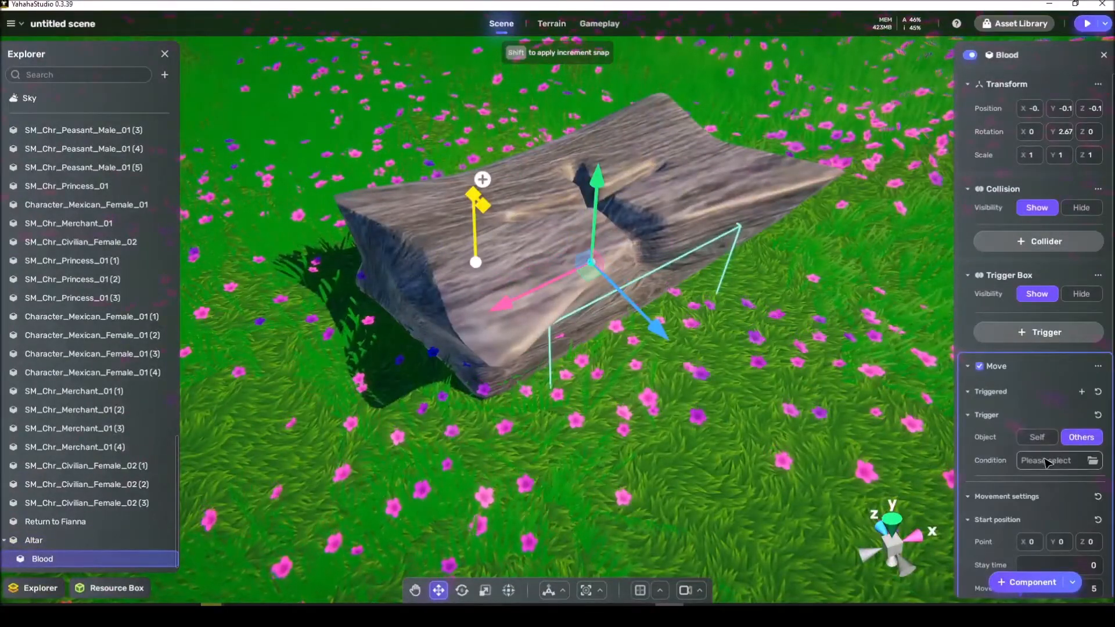
left_click(1046, 461)
left_click(911, 453)
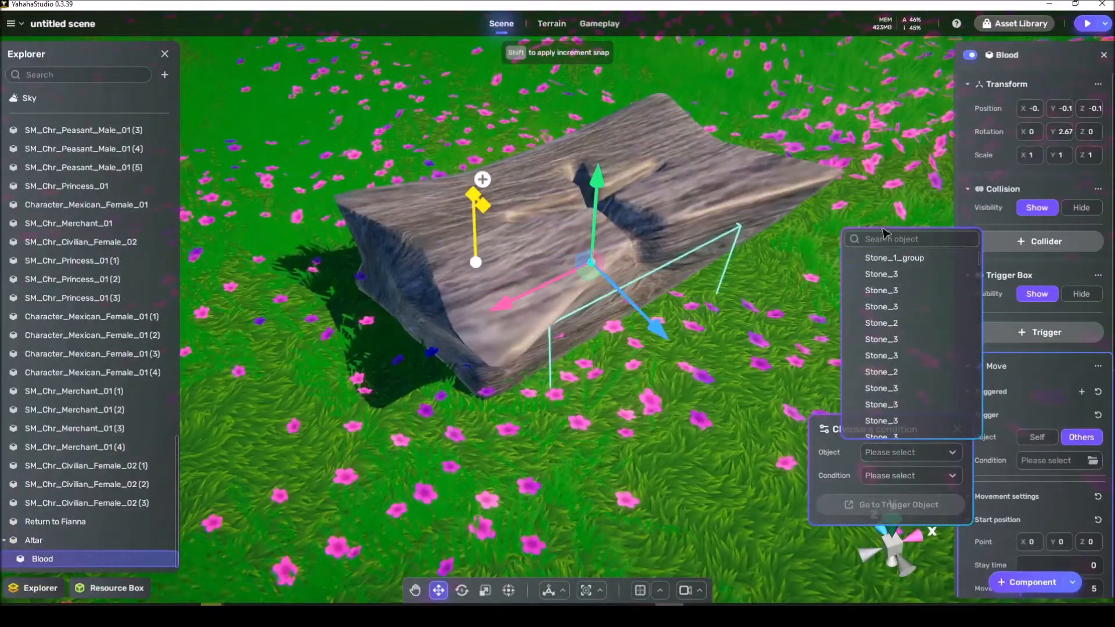
type("alt")
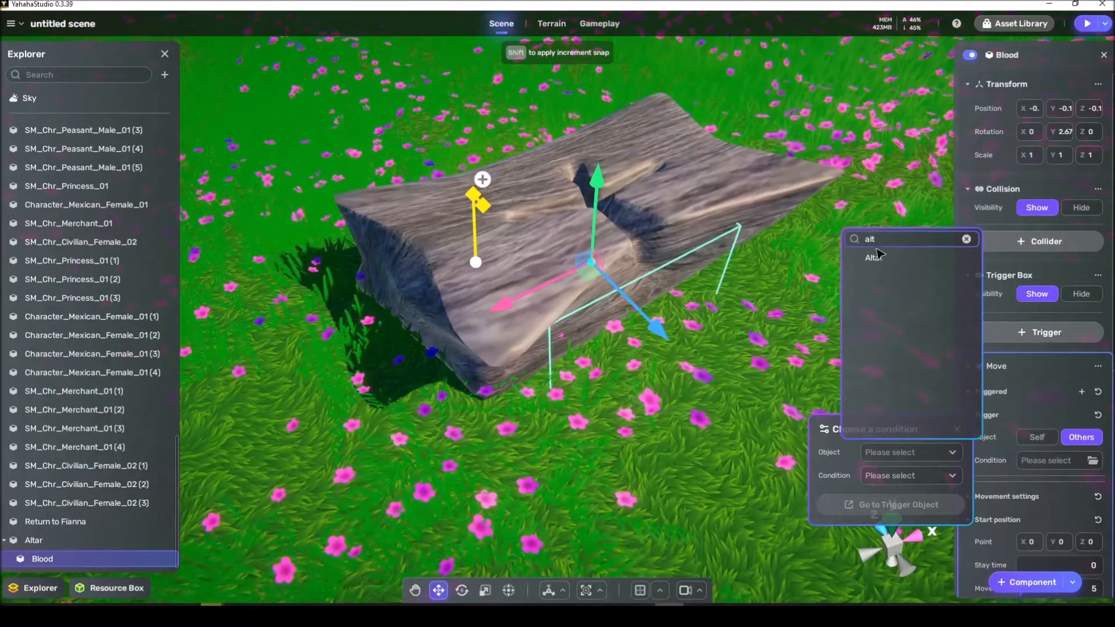
left_click(875, 258)
left_click(911, 476)
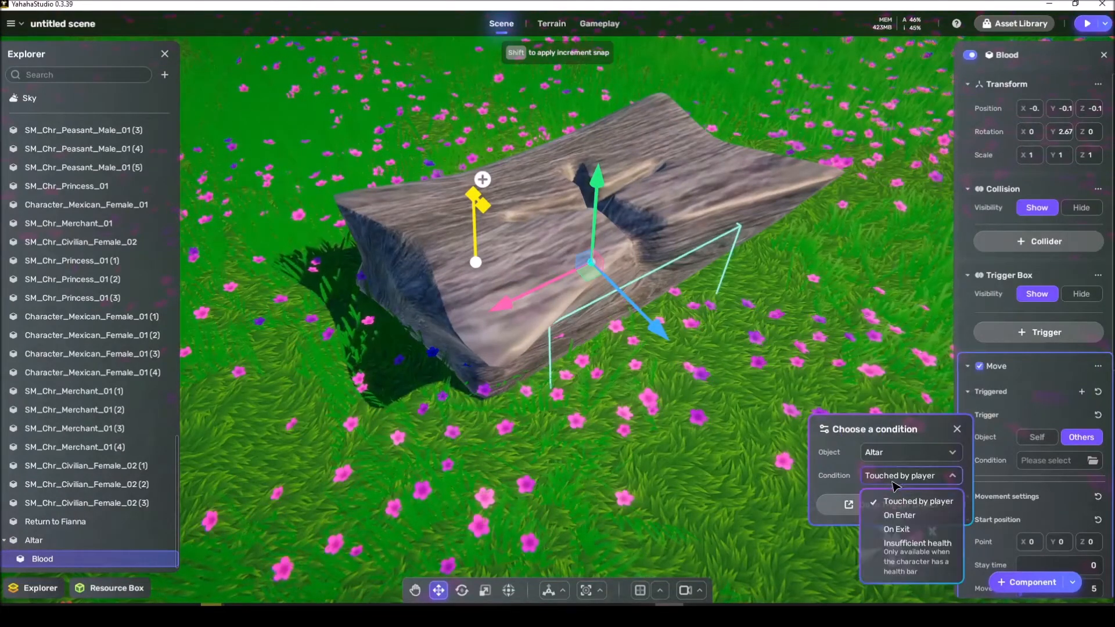
left_click(919, 518)
left_click(958, 430)
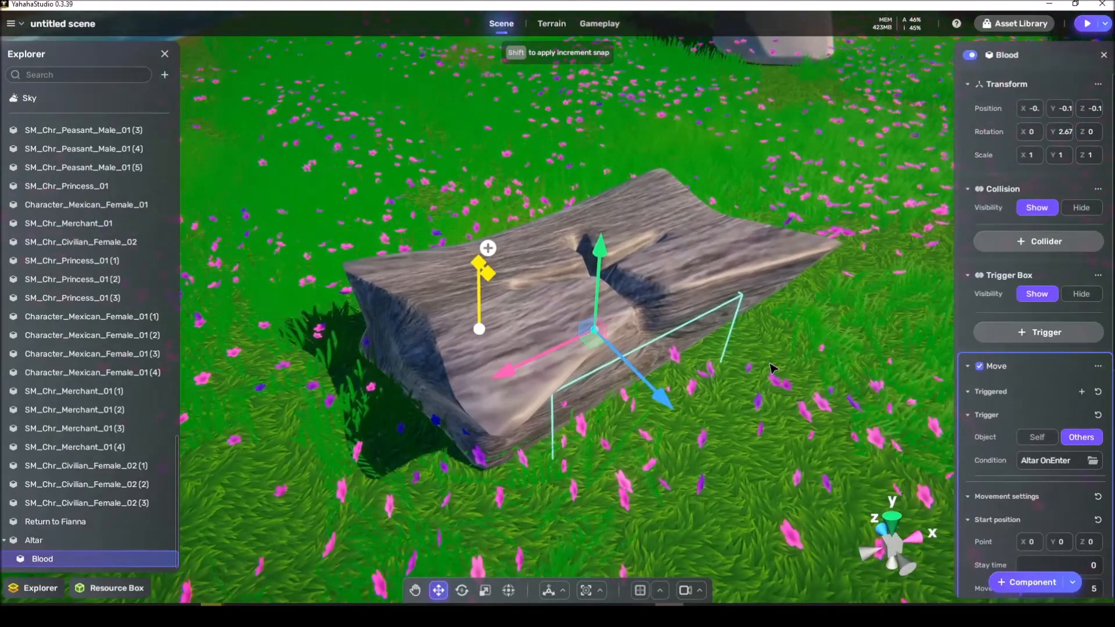
Step: Save the scene and play-test the blood movement by walking the character to the altar, finishing by exiting play mode
key("ctrl+s")
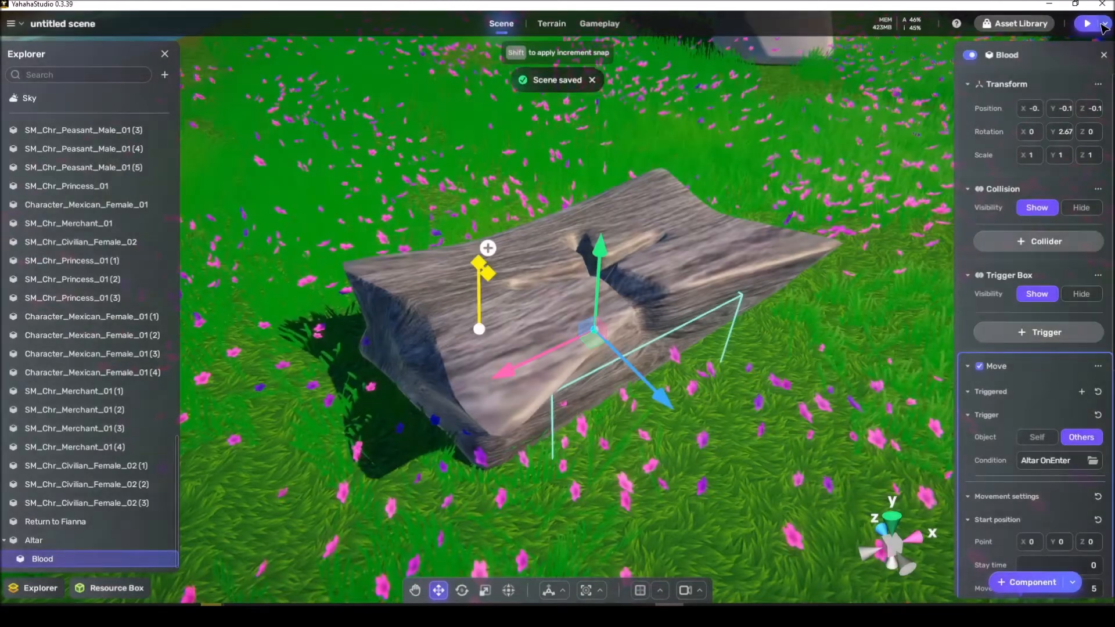
left_click(1104, 24)
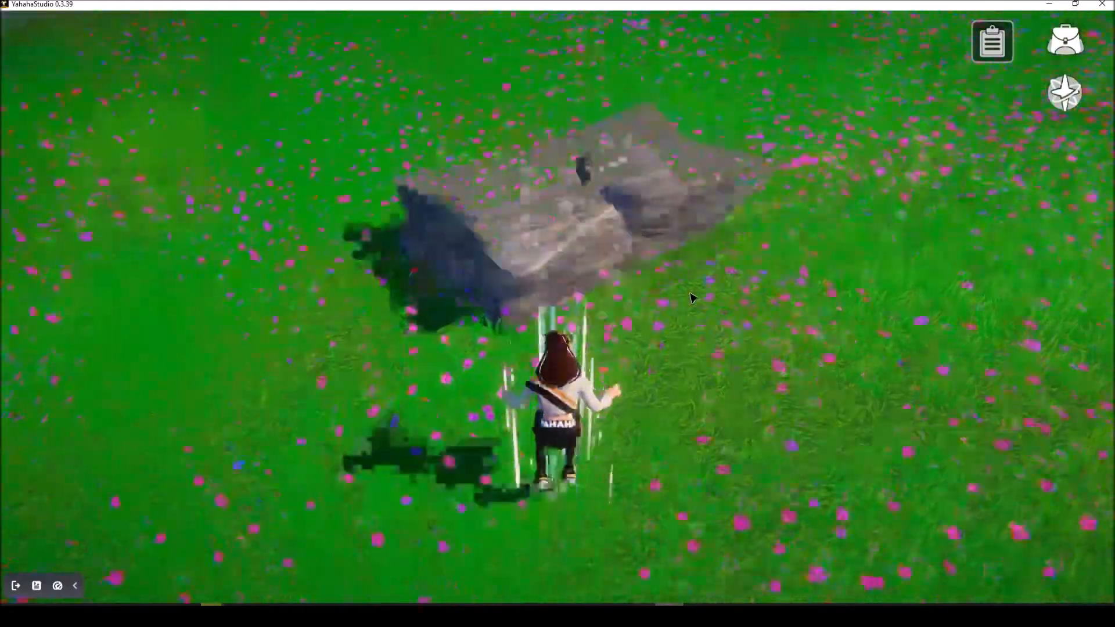
key("d")
right_click_drag(697, 306, 557, 348)
key("w")
key("d")
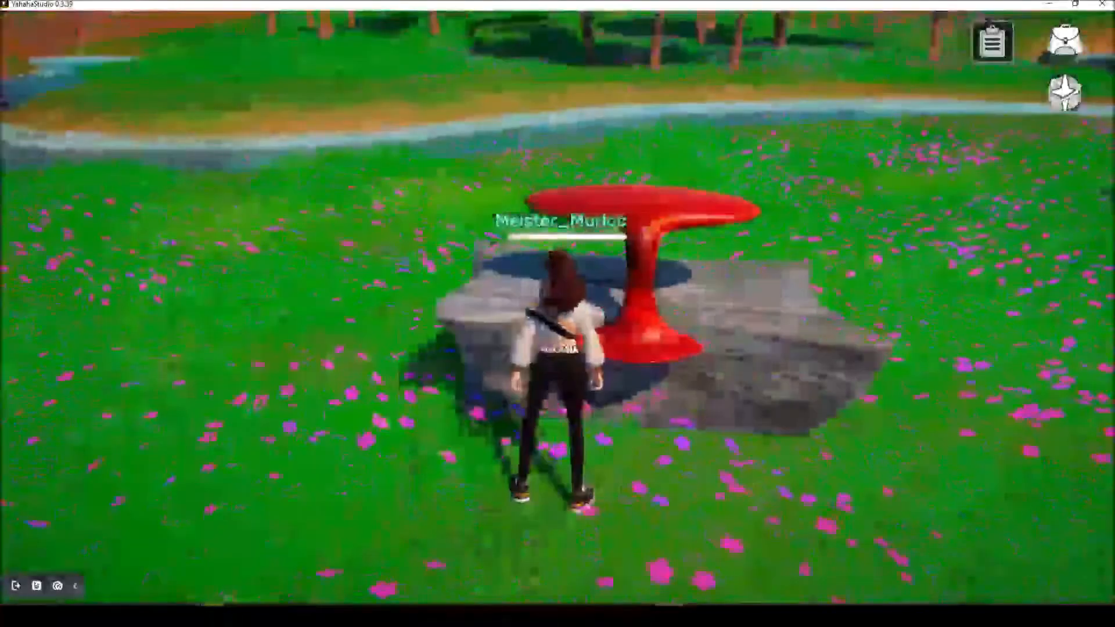
left_click(19, 586)
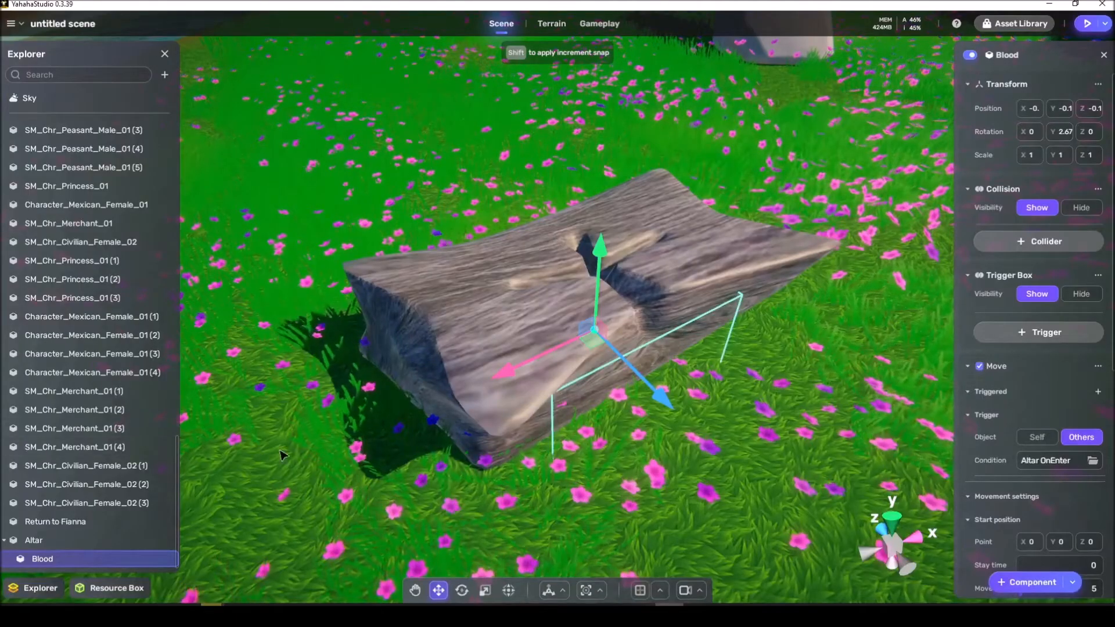
Step: Set the Y value of both relative positions in the Blood object's Move component to 0.3
scroll(1057, 407, "down", 3)
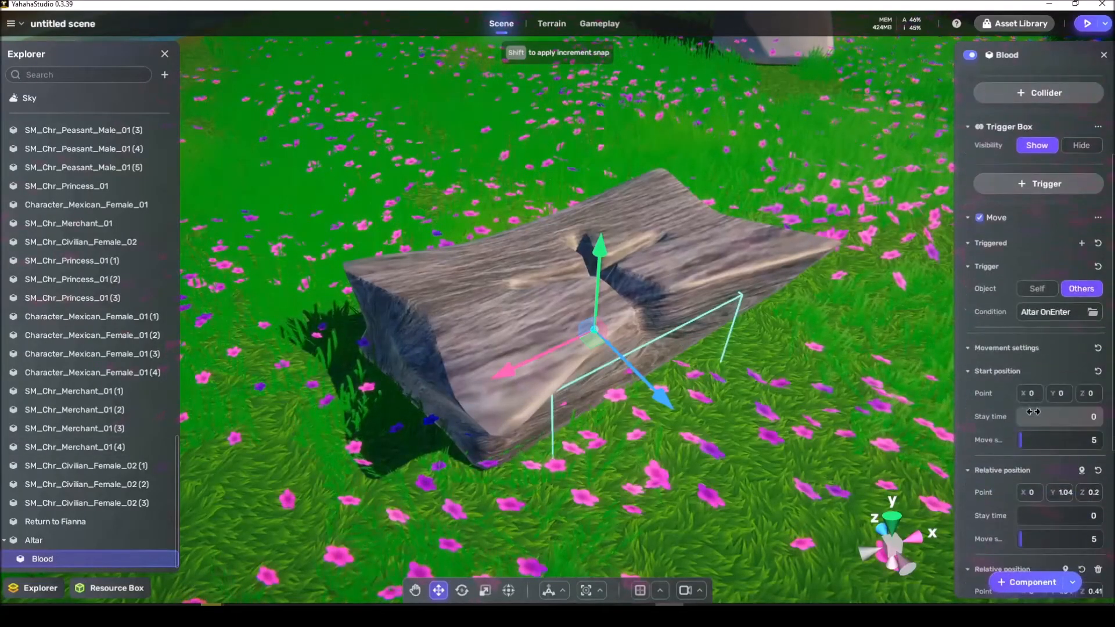
left_click(1061, 433)
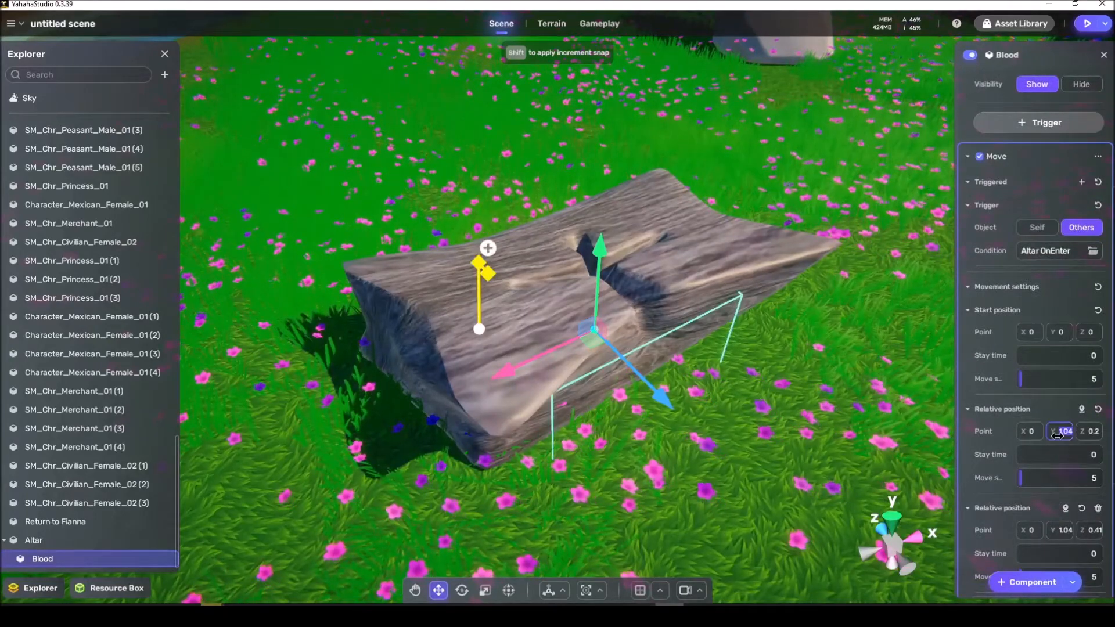
type(".3")
key("Return")
scroll(1061, 453, "down", 1)
left_click(1063, 497)
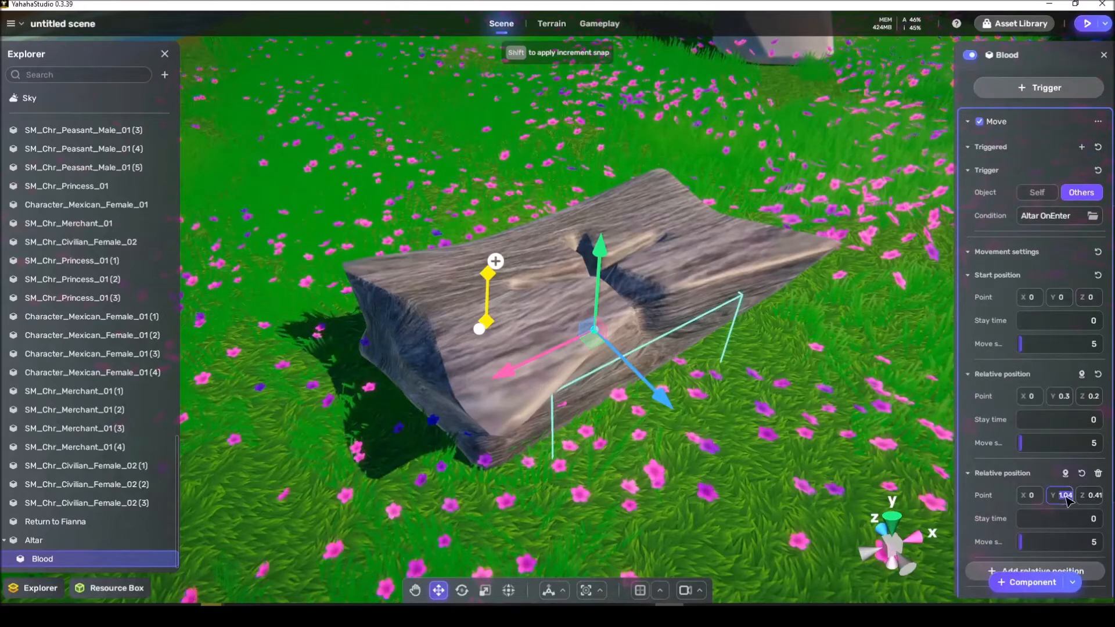
type(".3")
key("Return")
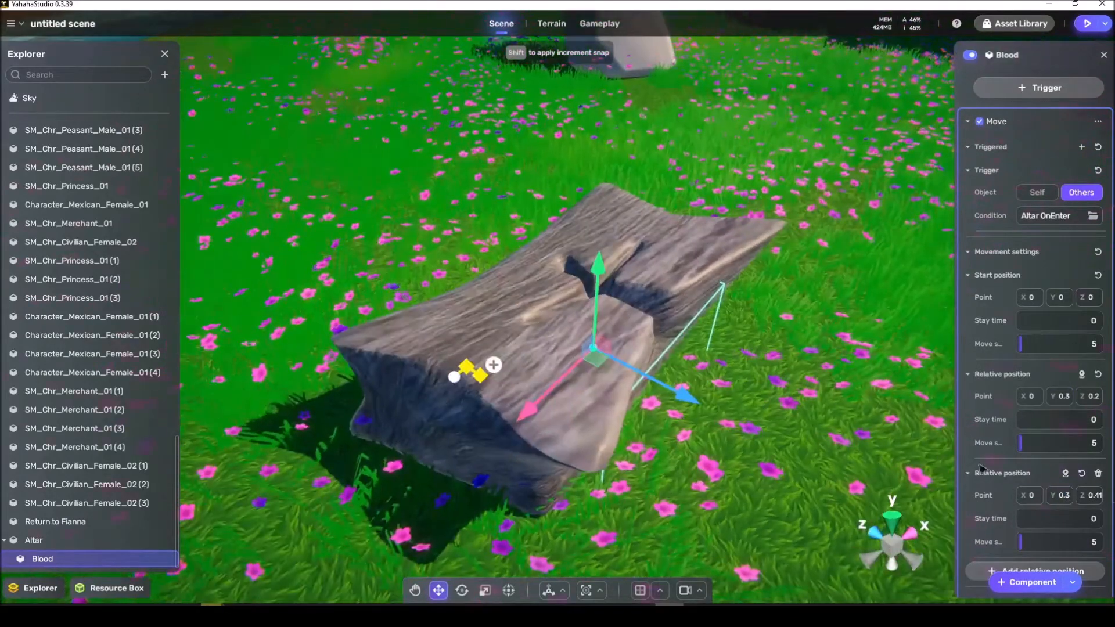
Step: Set the move speed of the start position and both relative positions to 1 and deselect the Blood object
left_click(1063, 344)
type("1")
left_click(1067, 444)
type("1")
left_click(1066, 542)
type("1")
scroll(1052, 543, "down", 2)
left_click(809, 466)
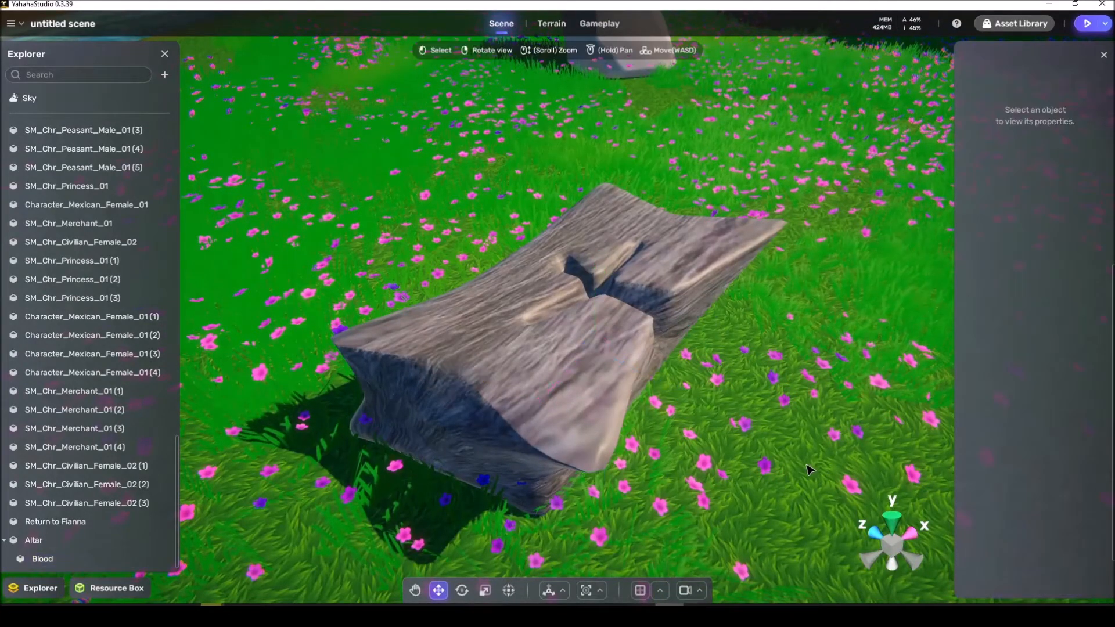
Step: Save the scene and disable the background music (BGM) in the general gameplay settings
key("ctrl+s")
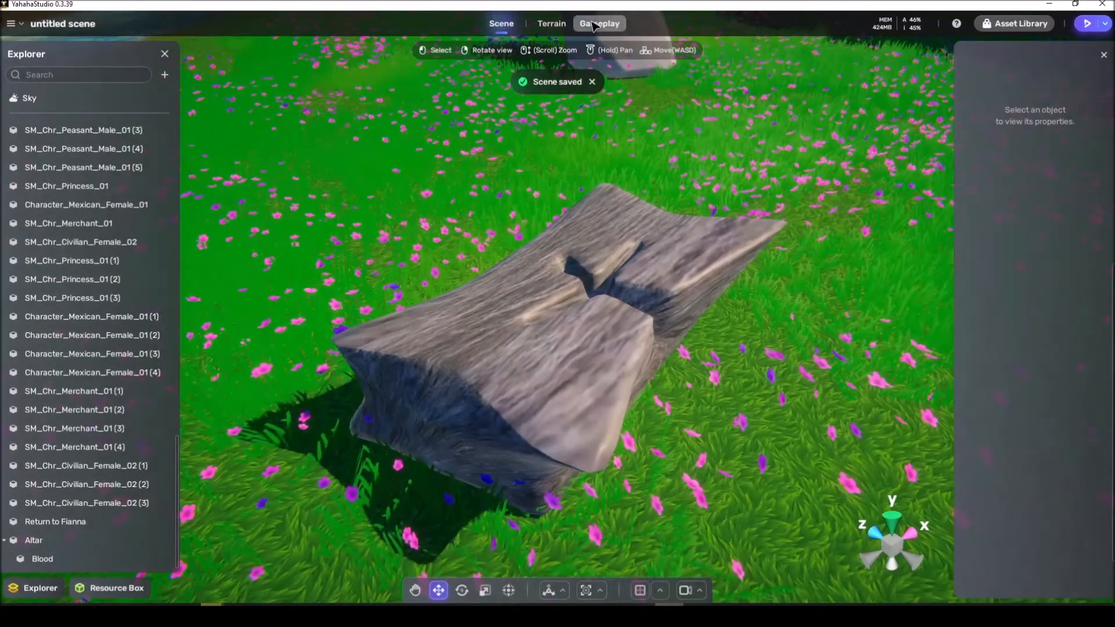
left_click(593, 24)
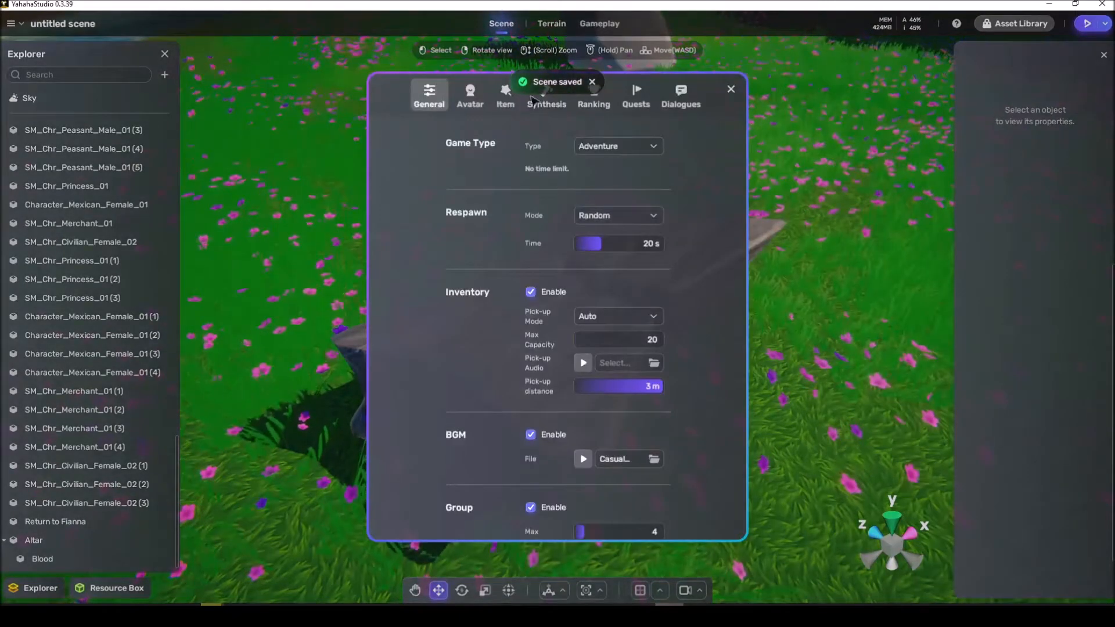
scroll(500, 379, "down", 3)
left_click(531, 329)
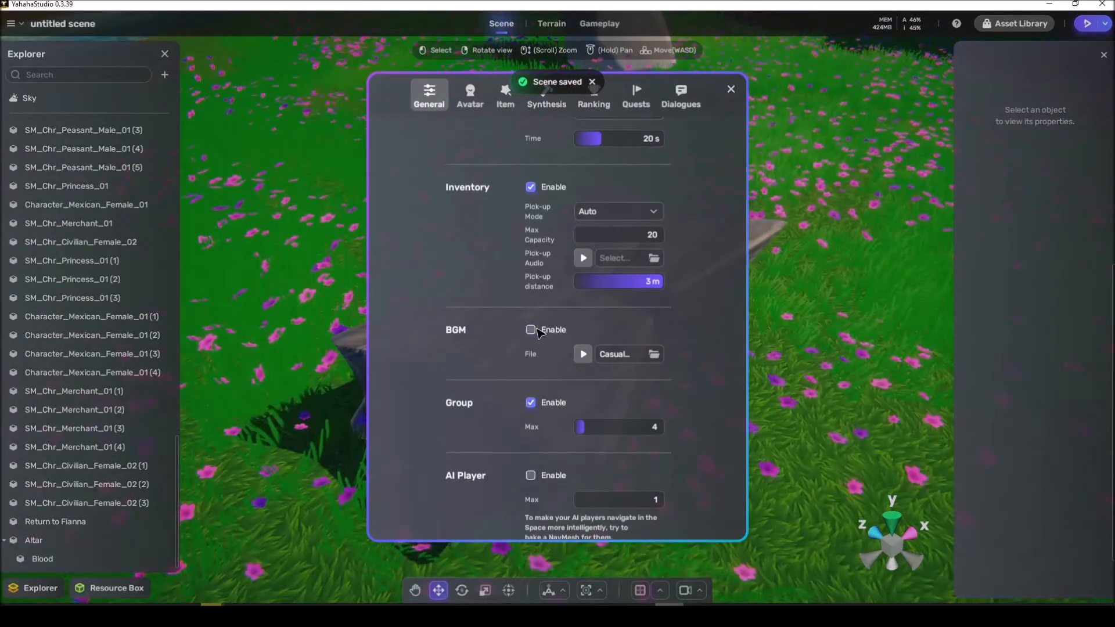
left_click(731, 89)
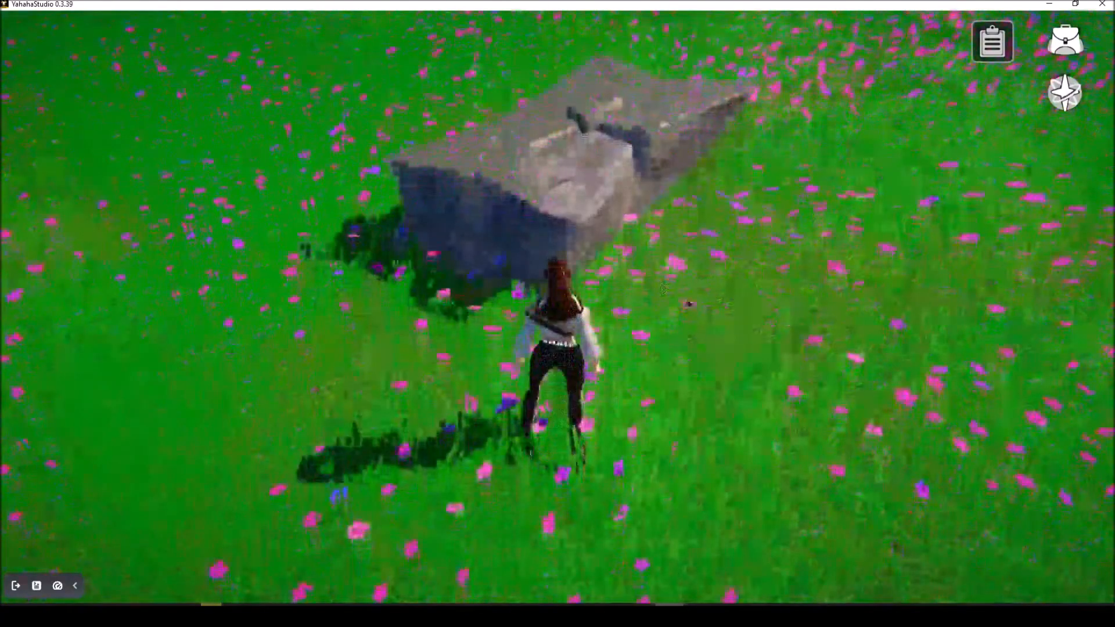
Step: Walk the character around the altar in play mode to check the blood's movement, and exit play mode
key("d")
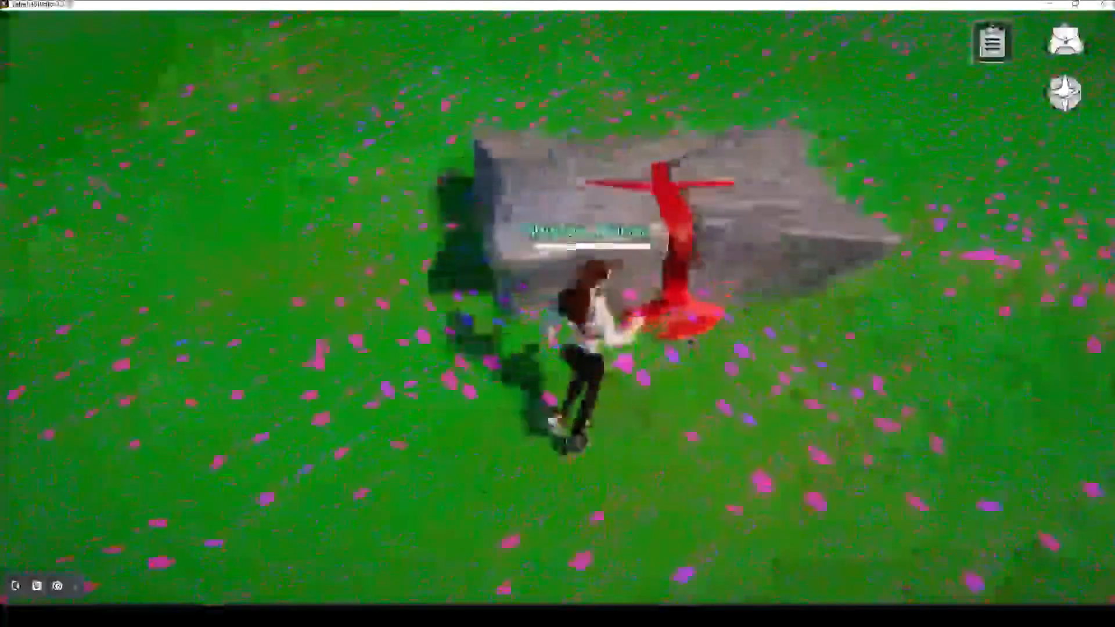
left_click(15, 586)
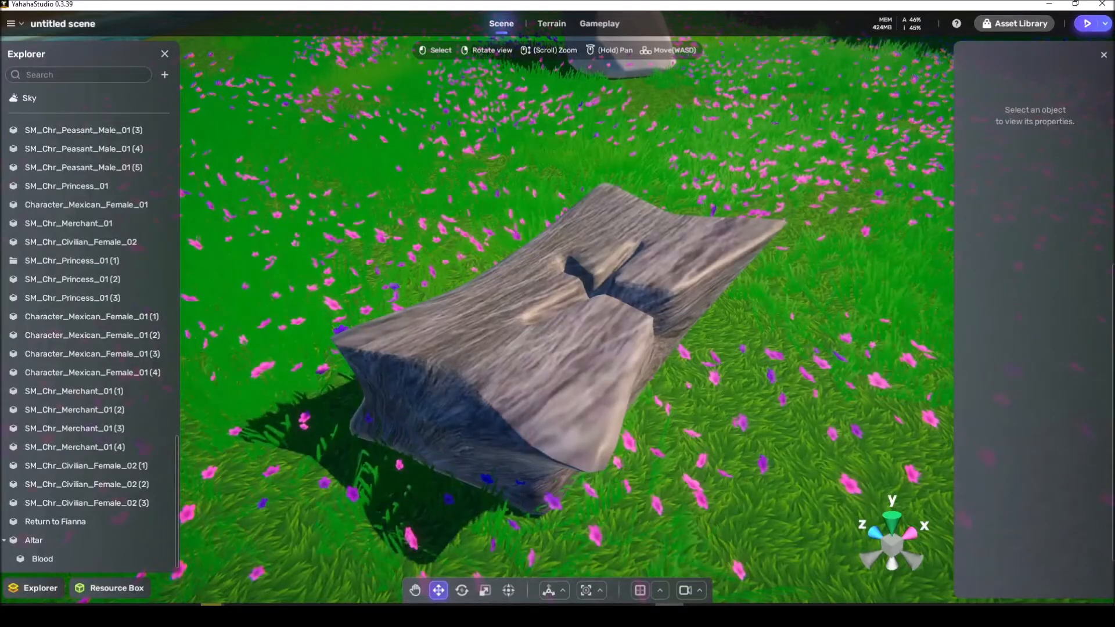
Step: Set the Blood's first relative position to Y 0.2 and the second to Y 0.2 and Z 0.2
left_click(554, 386)
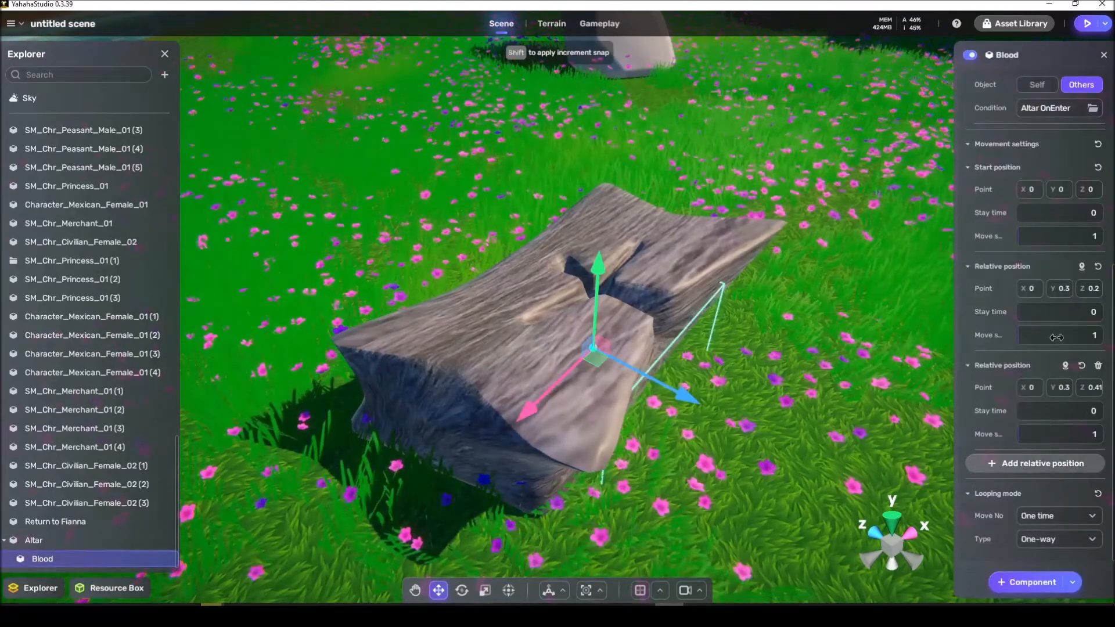
left_click(1063, 294)
type("0.2")
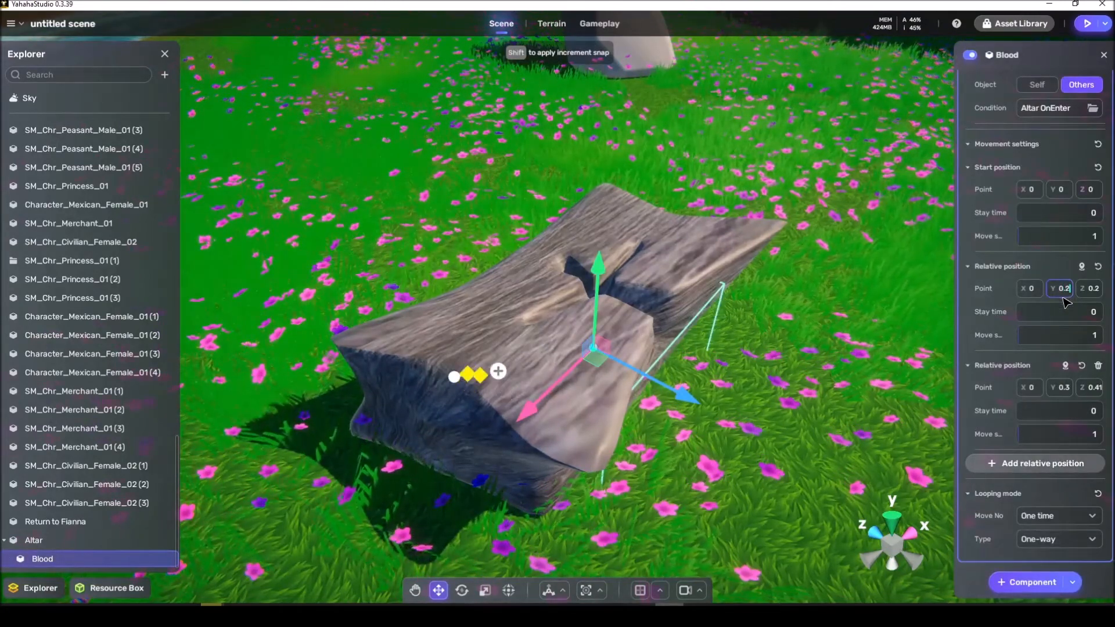
left_click(1064, 391)
type("0.2")
left_click(1094, 388)
type("0.2")
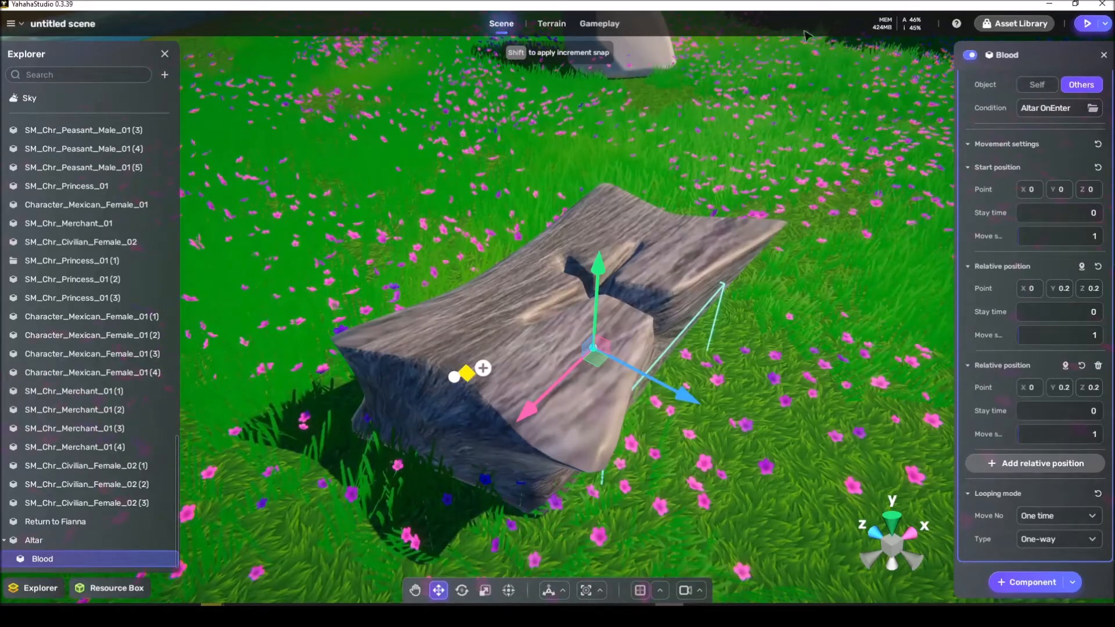
Step: Open the Asset Library and search for "liquid"
left_click(1016, 24)
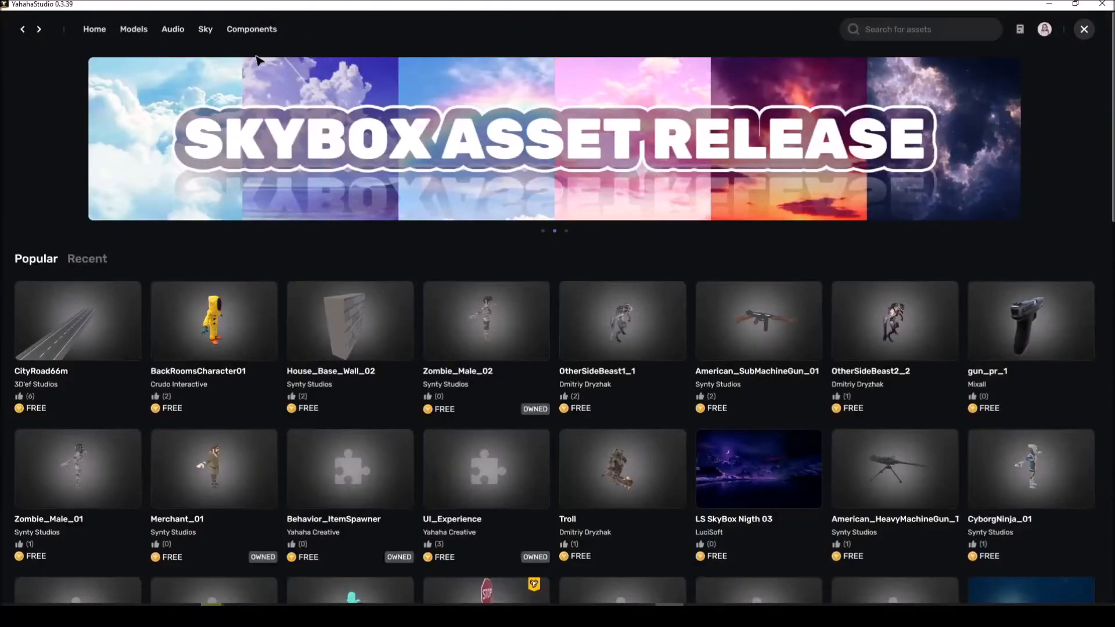
left_click(918, 31)
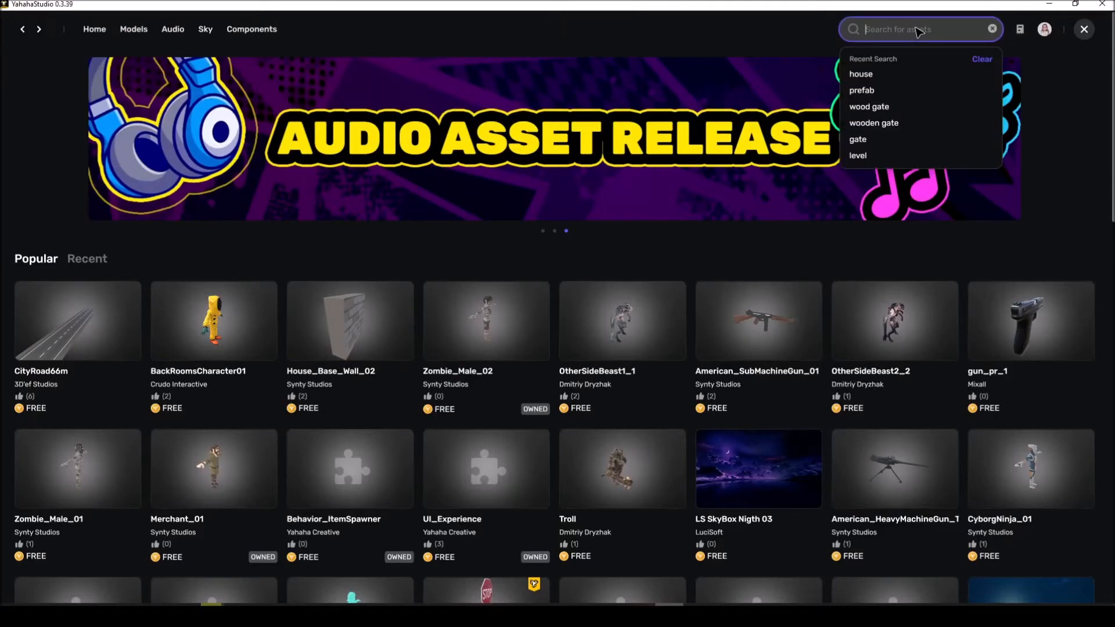
type("liquid")
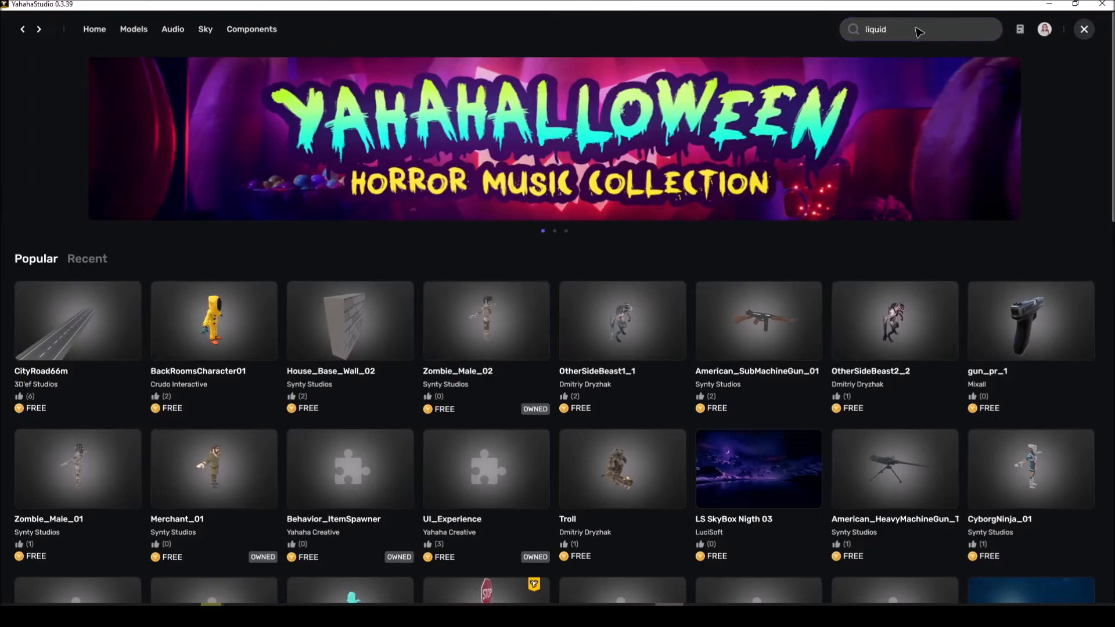
key("Return")
Step: Restrict the Asset Library to audio assets and search for "water"
left_click(168, 30)
left_click(890, 36)
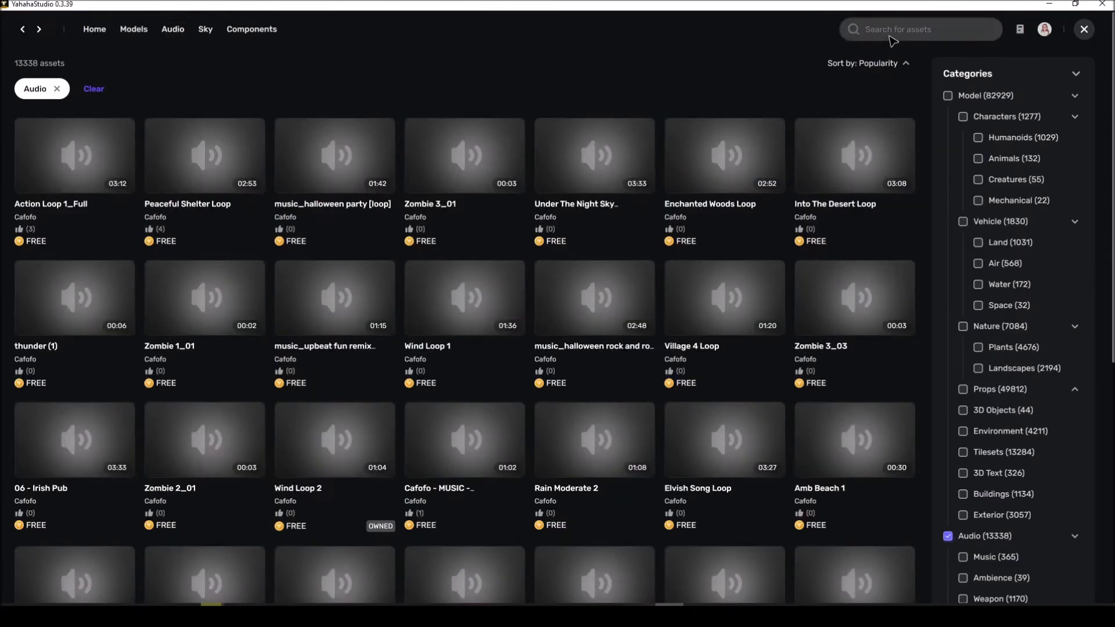
type("water")
key("Return")
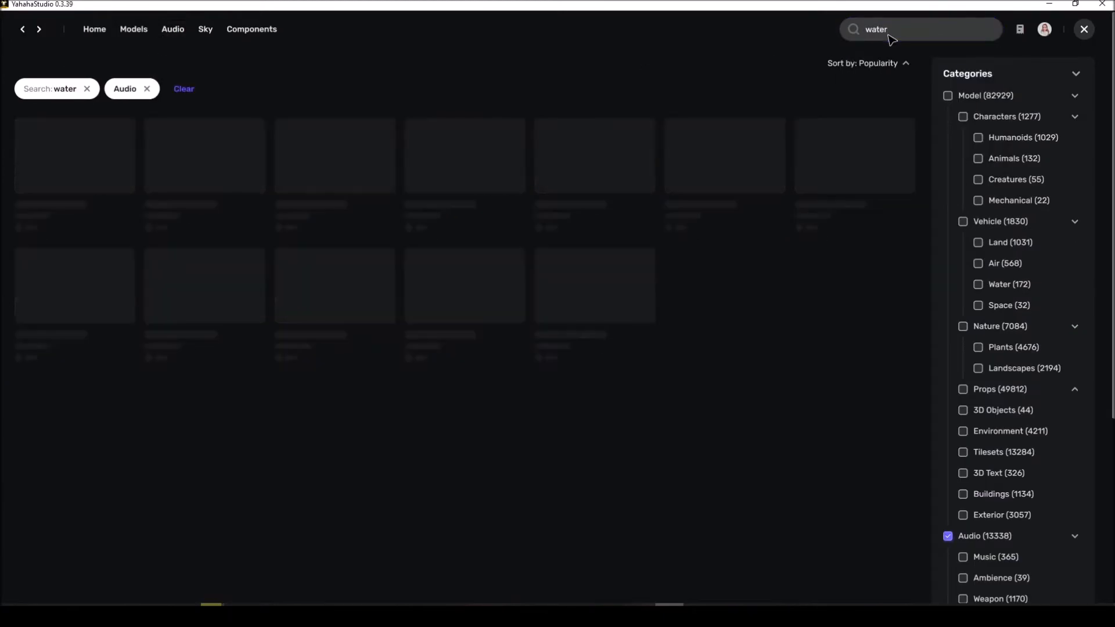
mouse_move(99, 146)
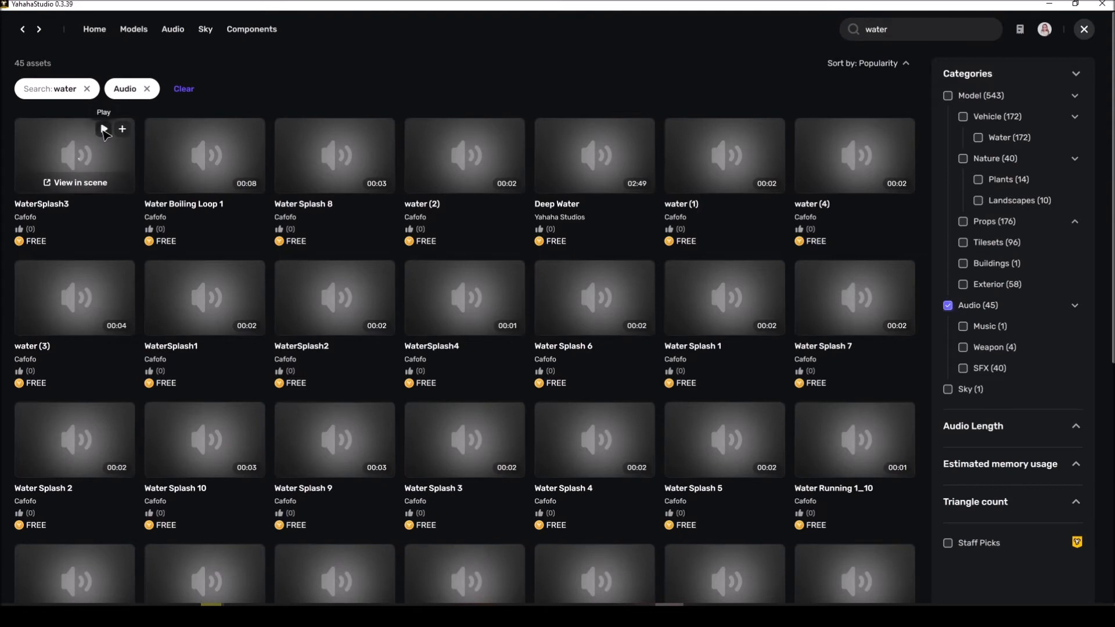
Step: Preview the water and splash sounds in the audio results to compare them
mouse_move(243, 139)
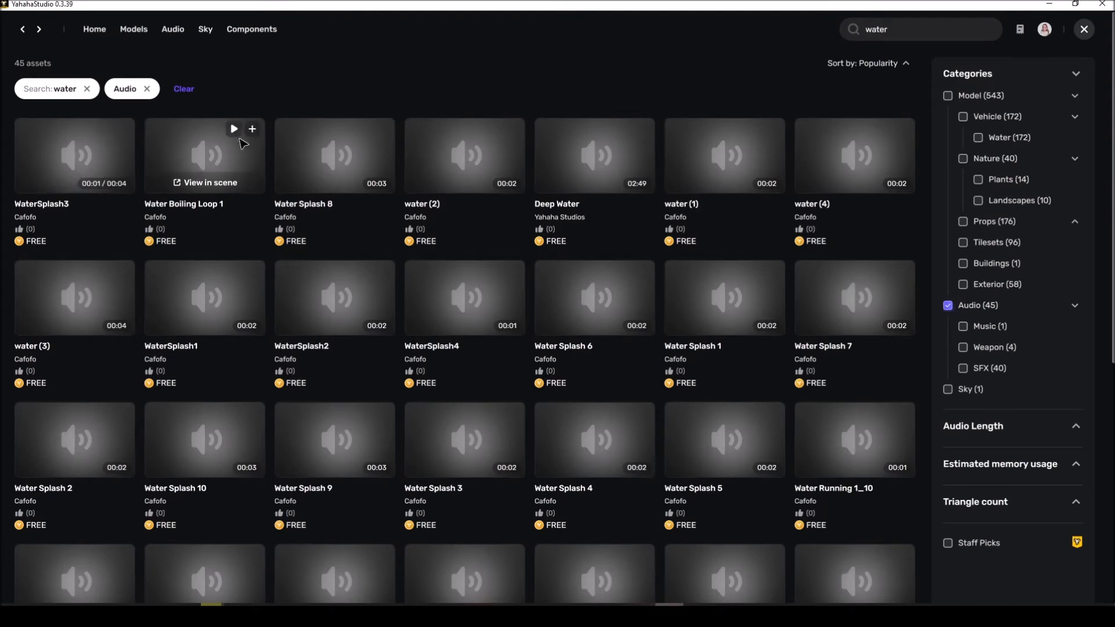
mouse_move(366, 131)
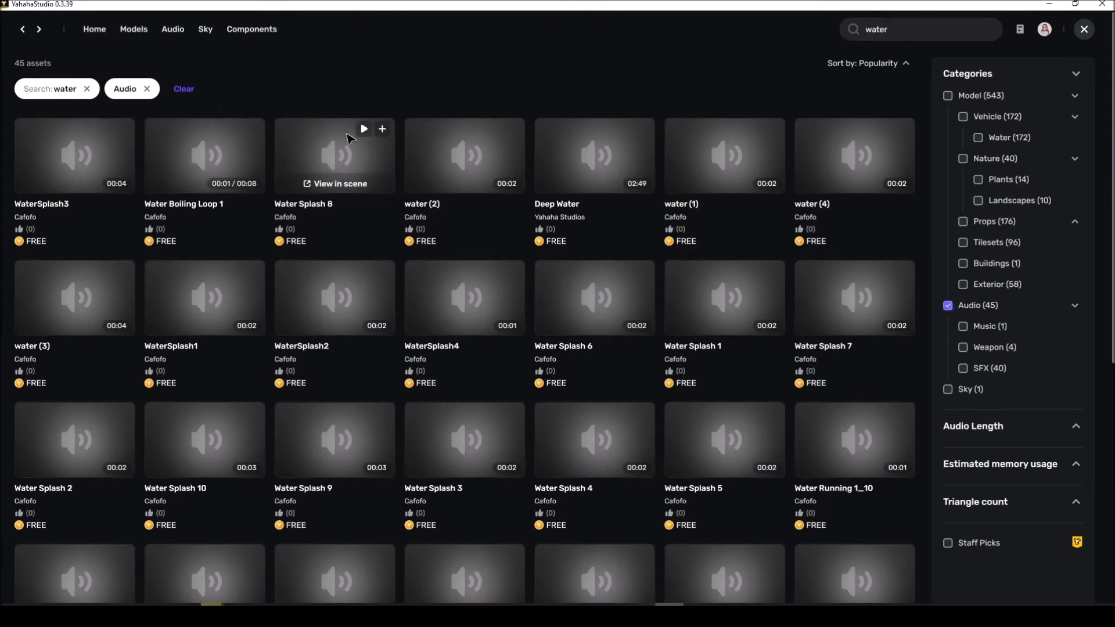
mouse_move(717, 156)
left_click(753, 129)
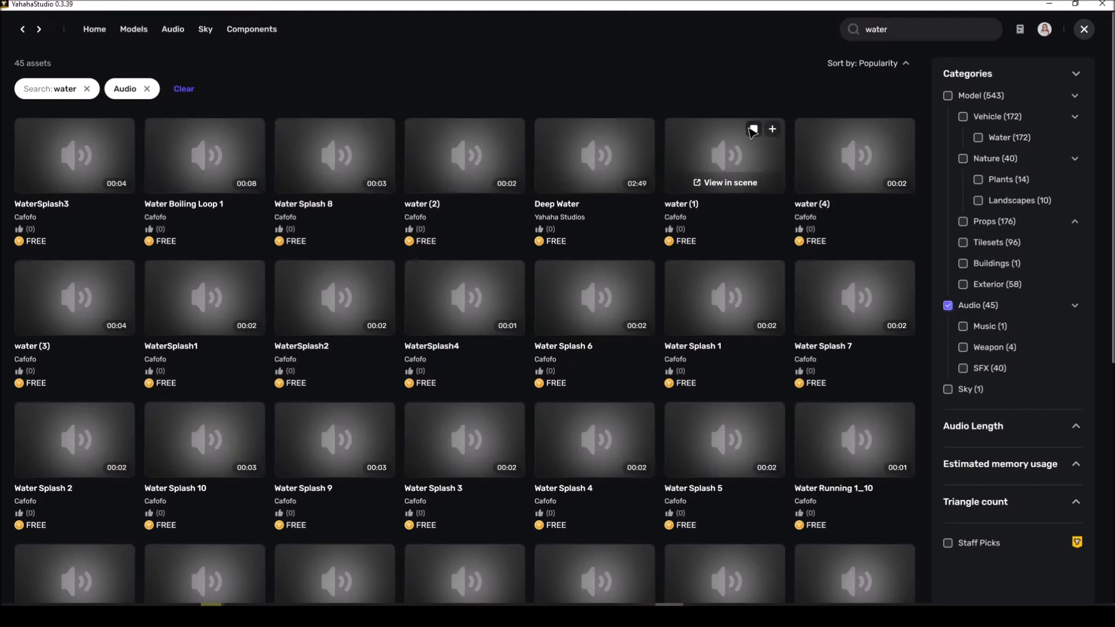
mouse_move(252, 308)
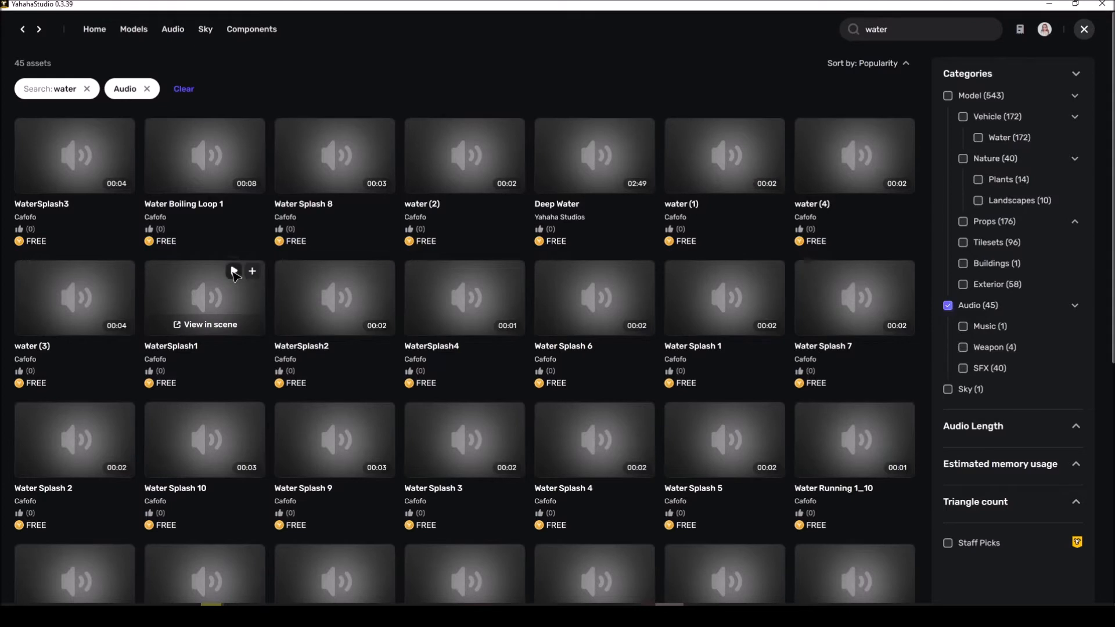
left_click(367, 273)
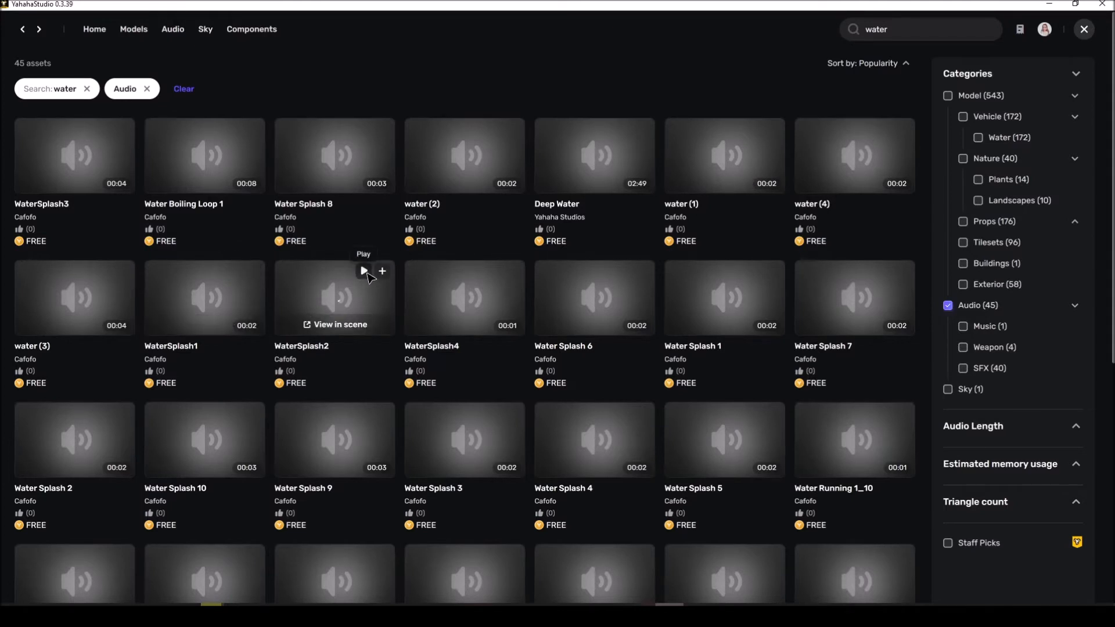
left_click(493, 272)
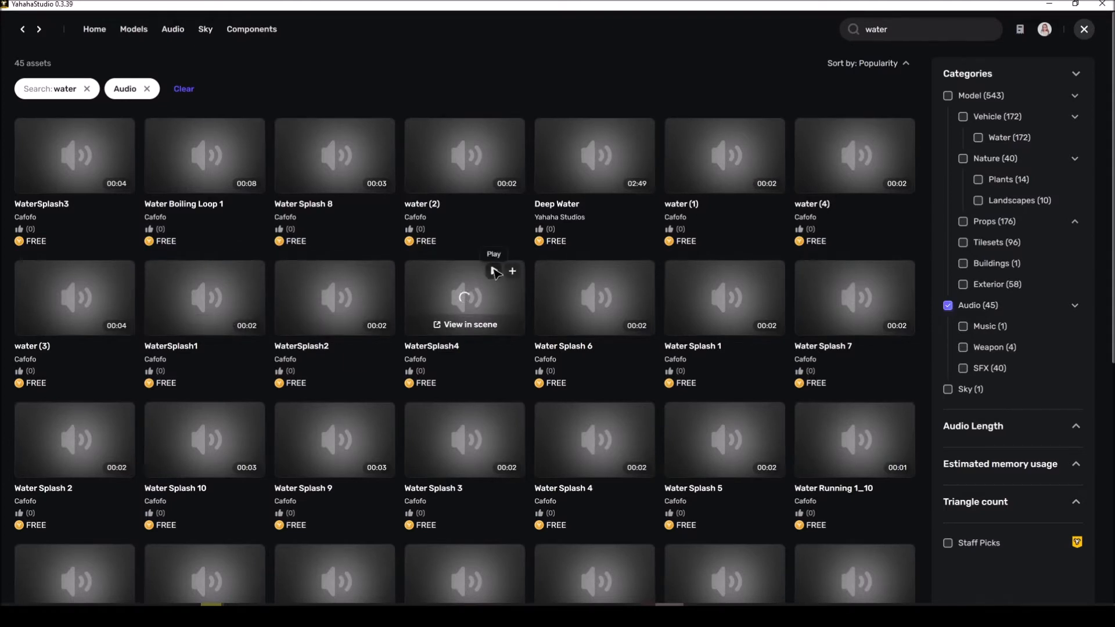
left_click(624, 271)
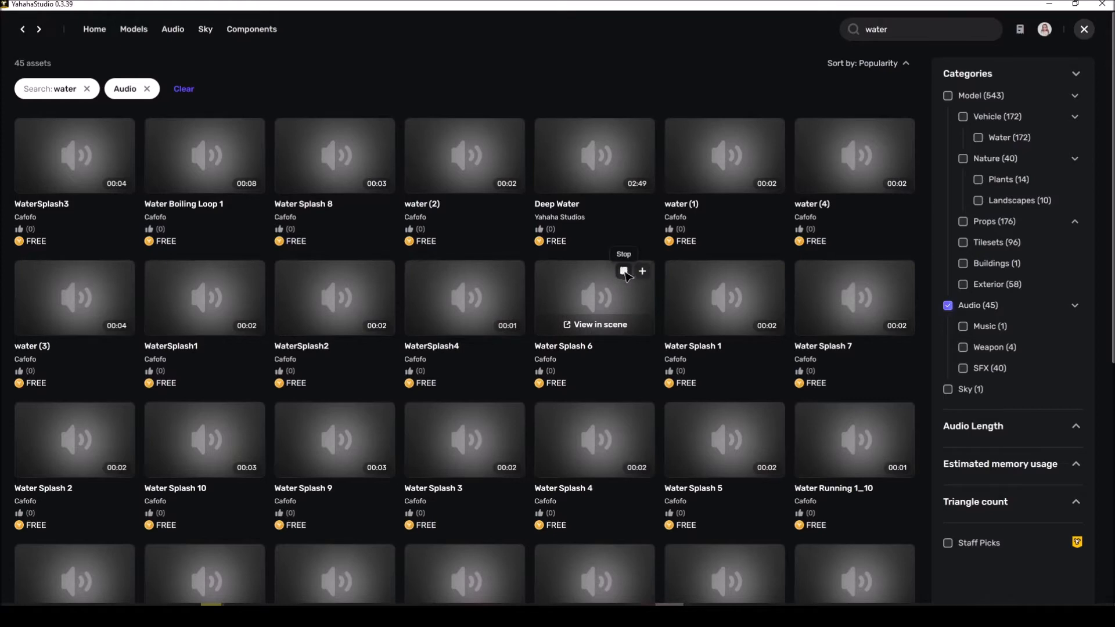
left_click(755, 273)
left_click(884, 271)
scroll(673, 279, "down", 2)
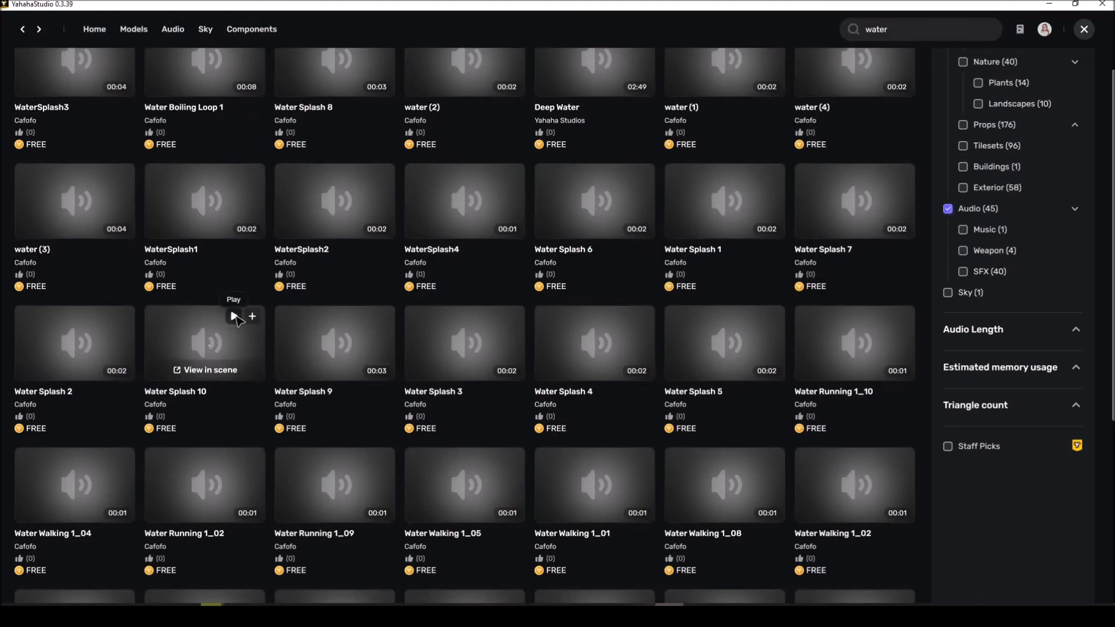
left_click(234, 317)
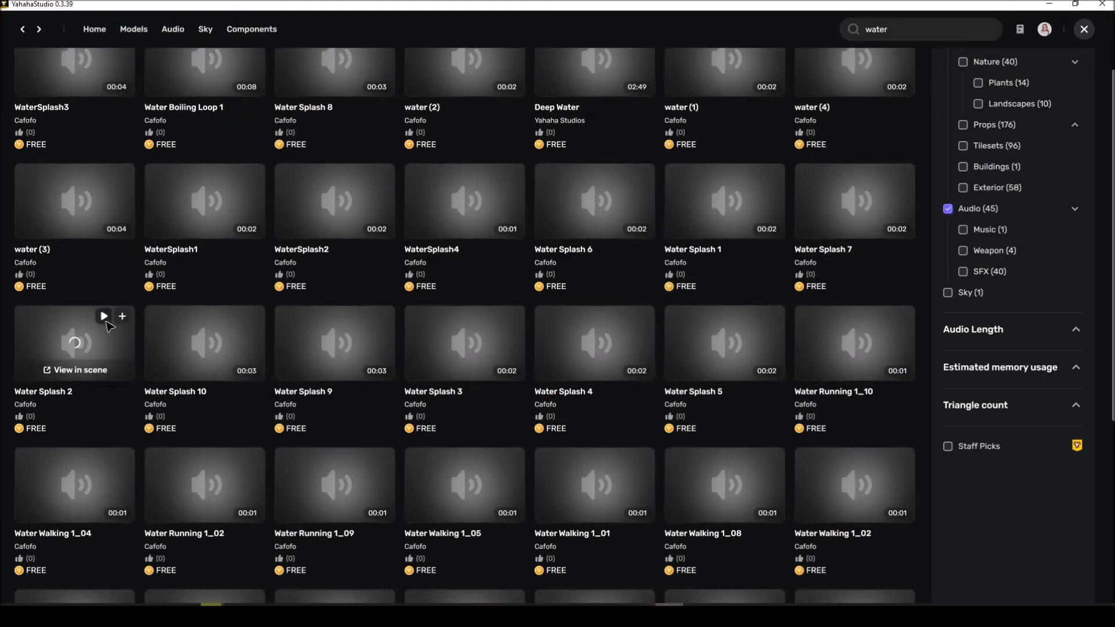
left_click(365, 316)
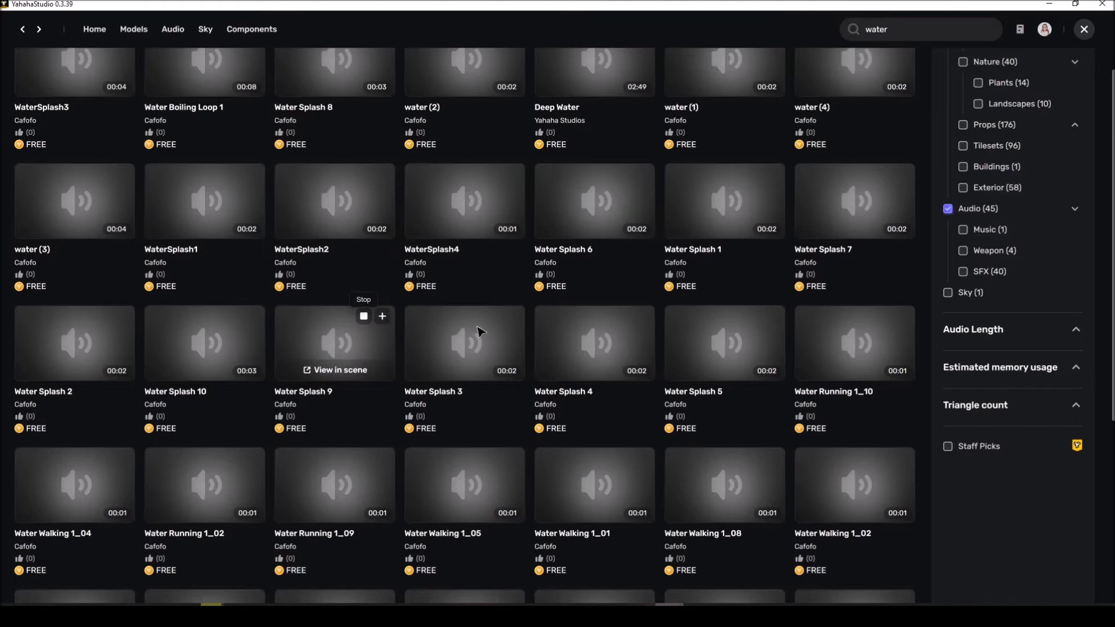
Step: Add the Water Splash 3 sound to the scene and move it in front of the altar
mouse_move(496, 323)
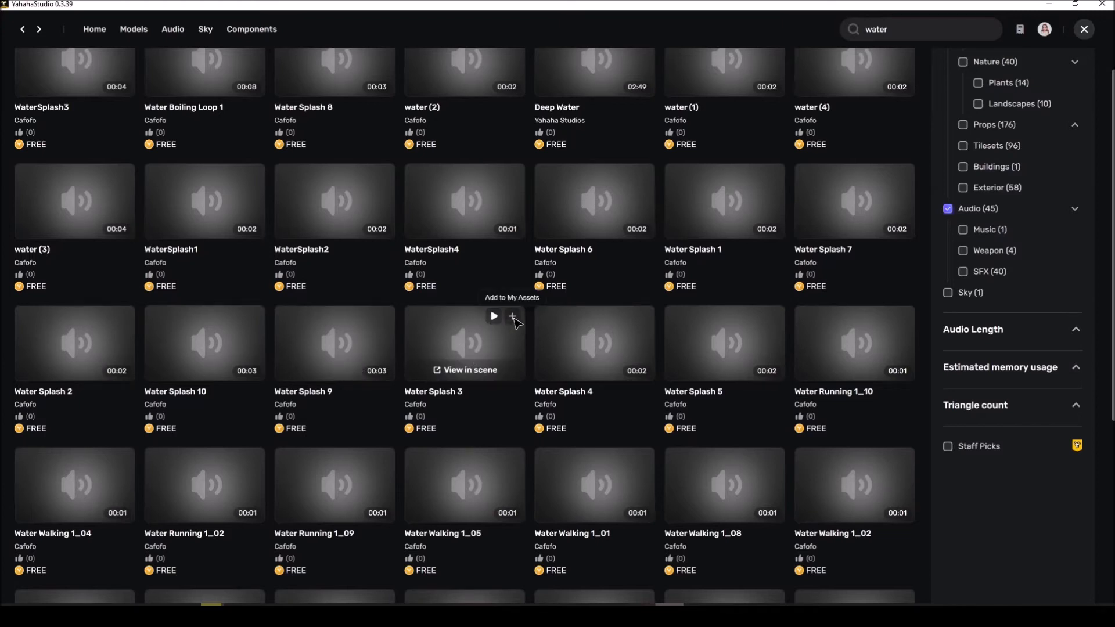
left_click(512, 317)
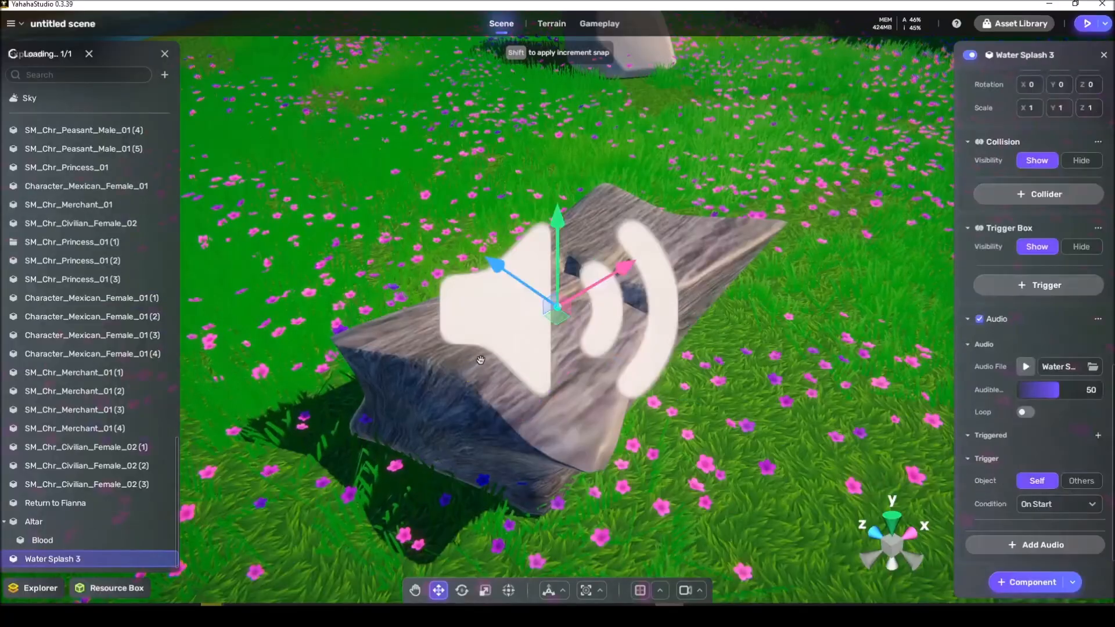
right_click_drag(415, 377, 445, 429)
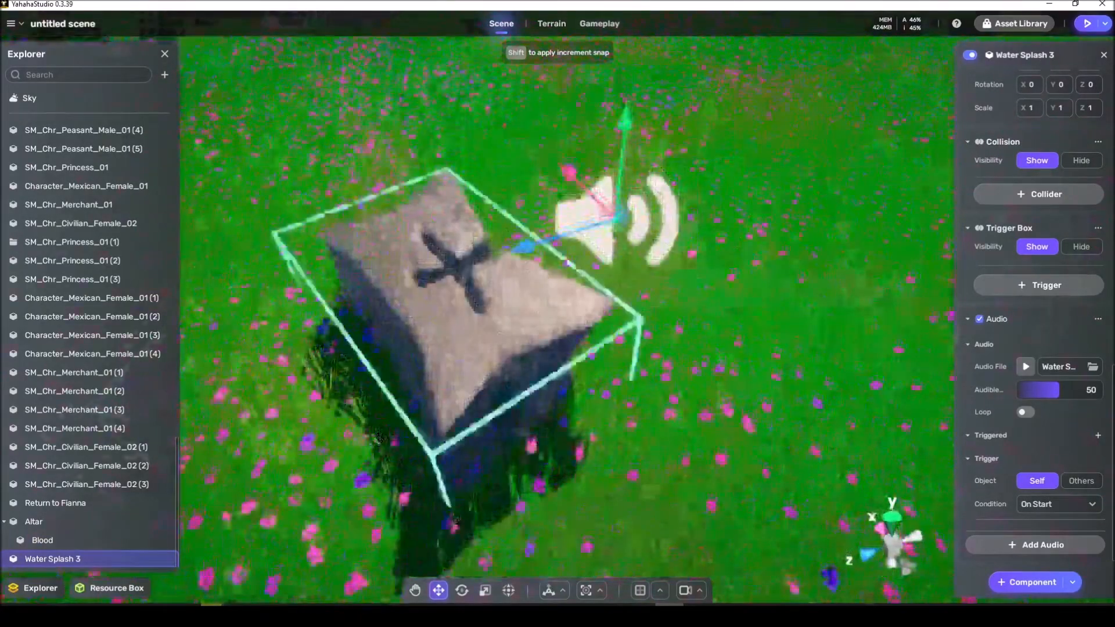
left_click_drag(608, 223, 497, 507)
left_click_drag(501, 439, 397, 275)
right_click_drag(397, 275, 453, 366)
left_click_drag(362, 170, 504, 192)
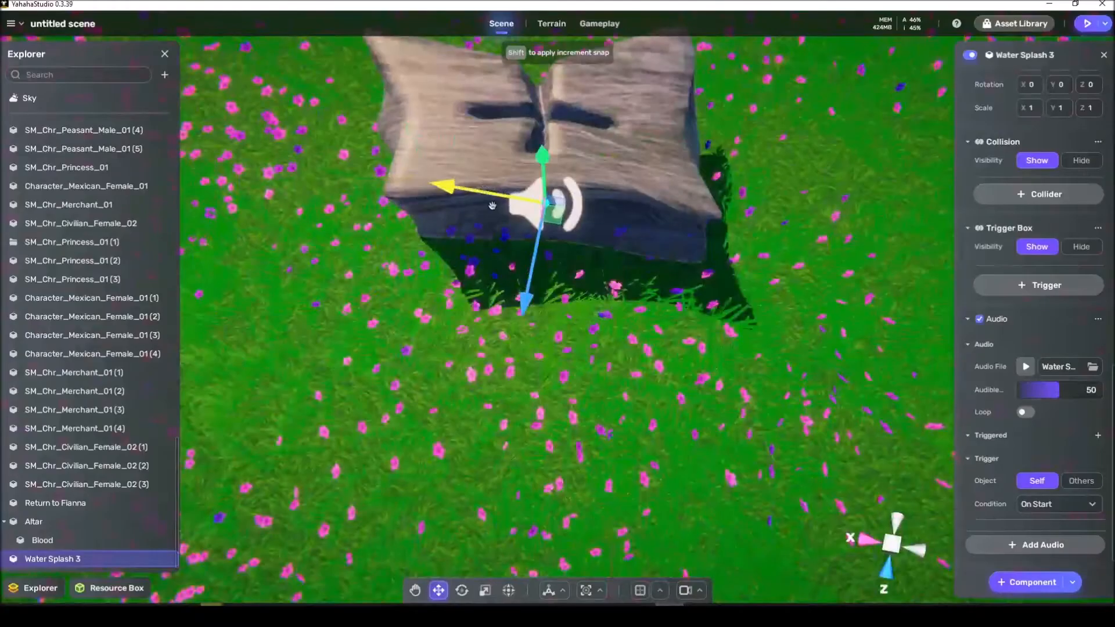
Step: Raise the Water Splash 3 sound to the altar's height and shift it along X toward the altar's groove
scroll(504, 193, "down", 5)
right_click_drag(503, 200, 501, 142)
scroll(502, 142, "up", 4)
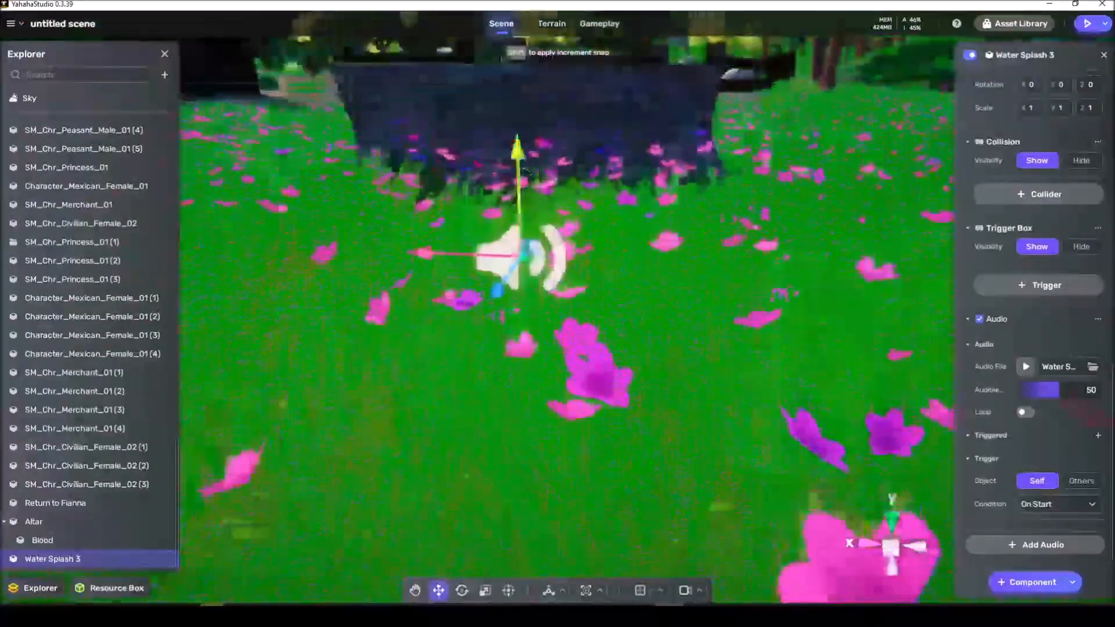
left_click_drag(517, 152, 516, 38)
right_click_drag(619, 152, 624, 276)
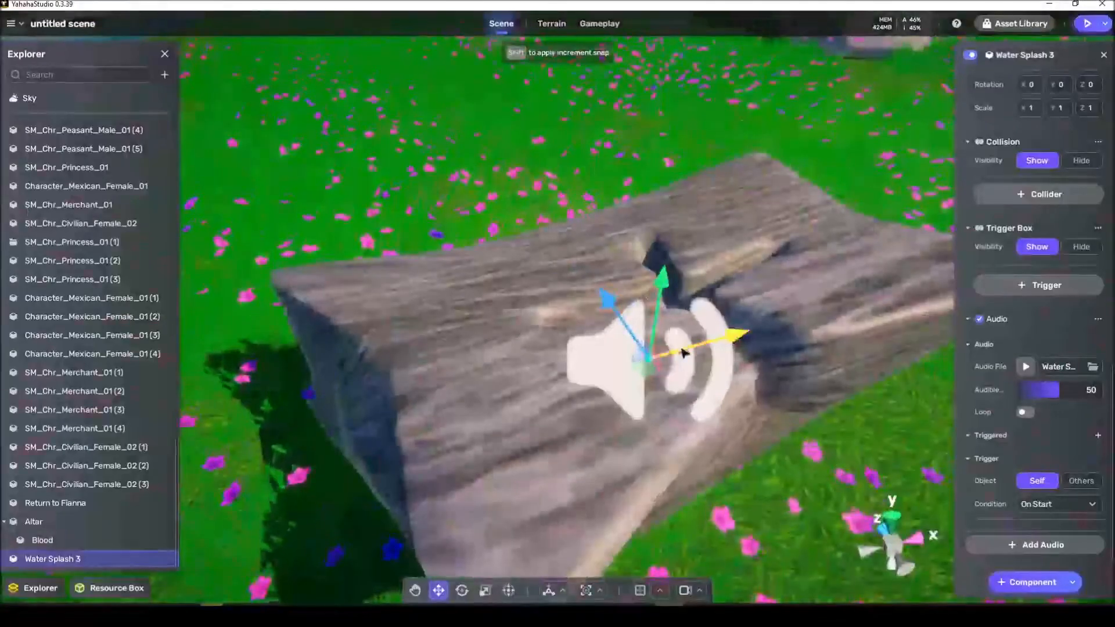
left_click_drag(685, 350, 737, 336)
left_click_drag(713, 279, 719, 256)
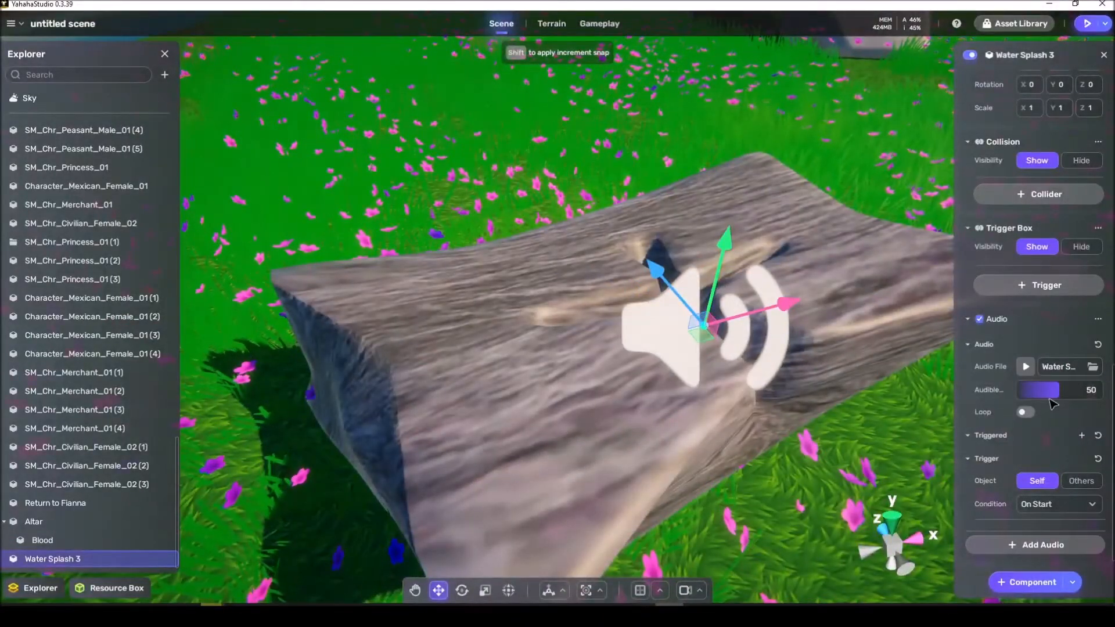
Step: Set the Water Splash 3 sound's audible range to 10 and enable looping
left_click(1093, 391)
type("10")
key("Return")
left_click(1026, 412)
Step: Trigger the Water Splash 3 audio from another object, using Altar with the On Enter condition
left_click(1068, 482)
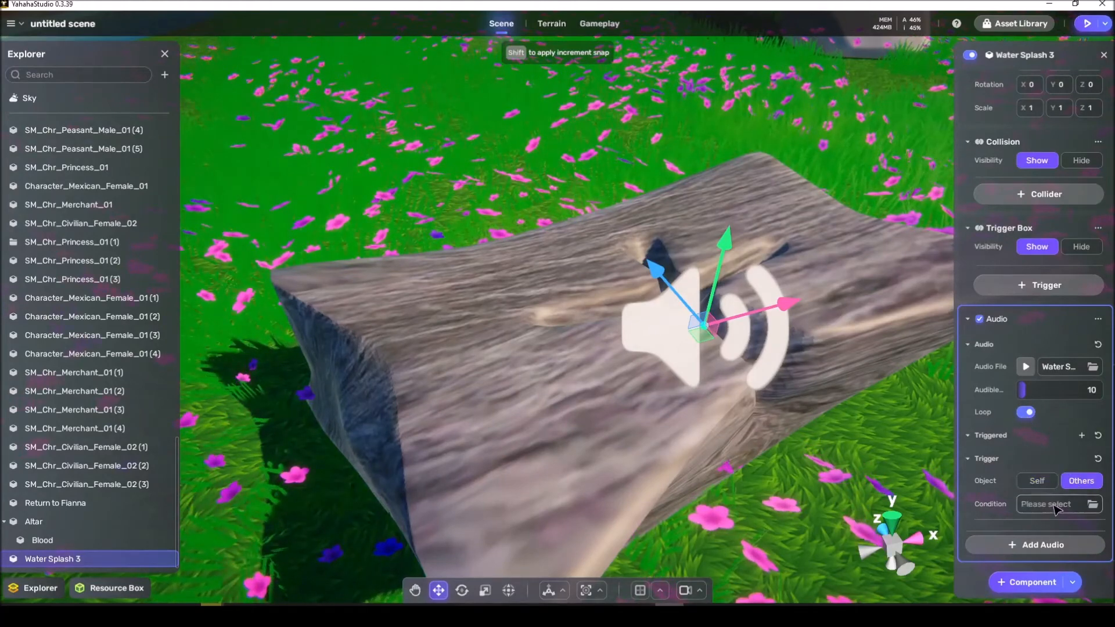
left_click(1056, 511)
left_click(893, 496)
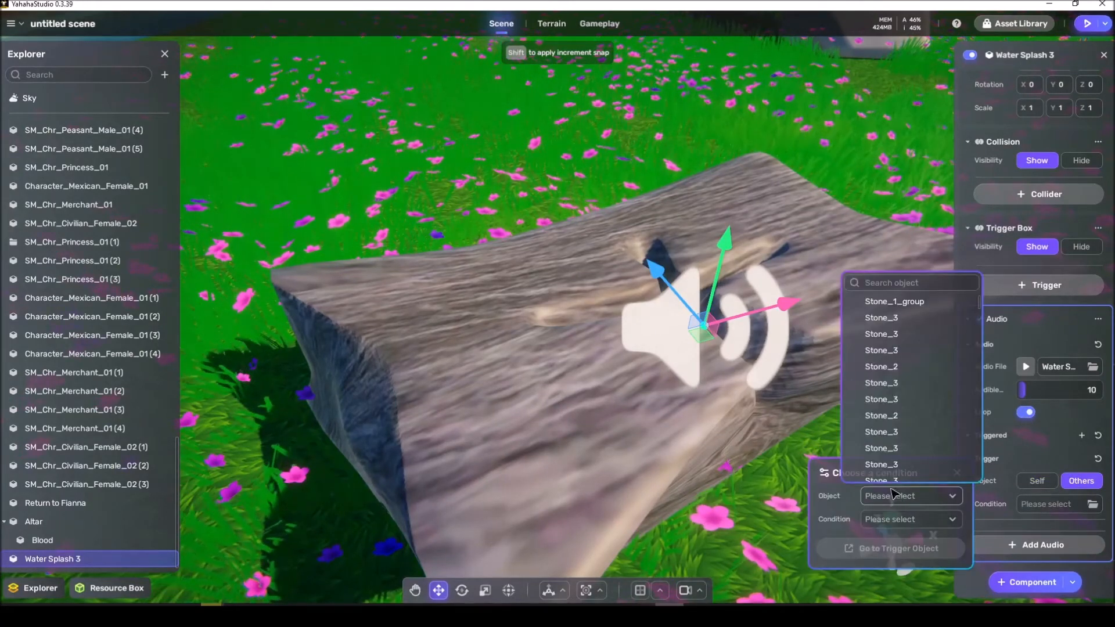
left_click(883, 283)
type("a")
type("t")
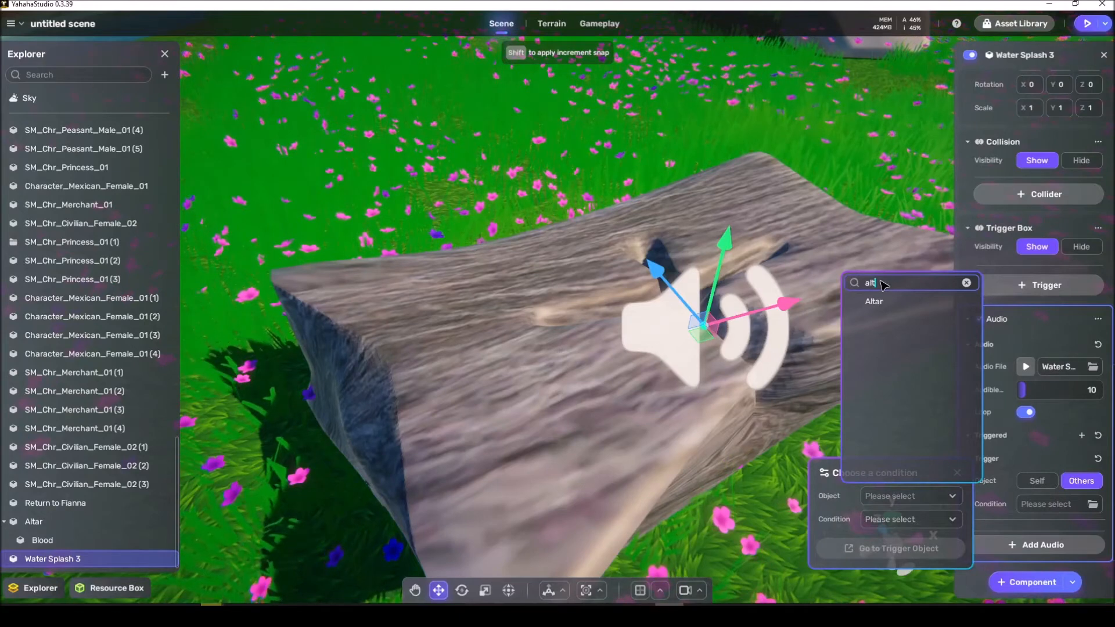
left_click(880, 301)
left_click(918, 515)
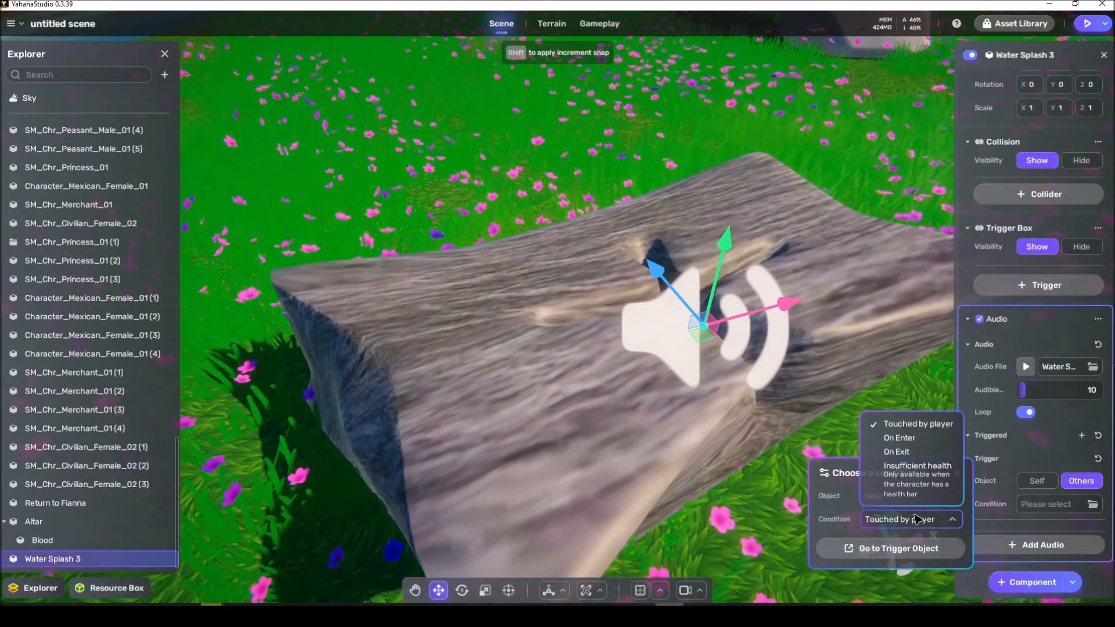
left_click(889, 451)
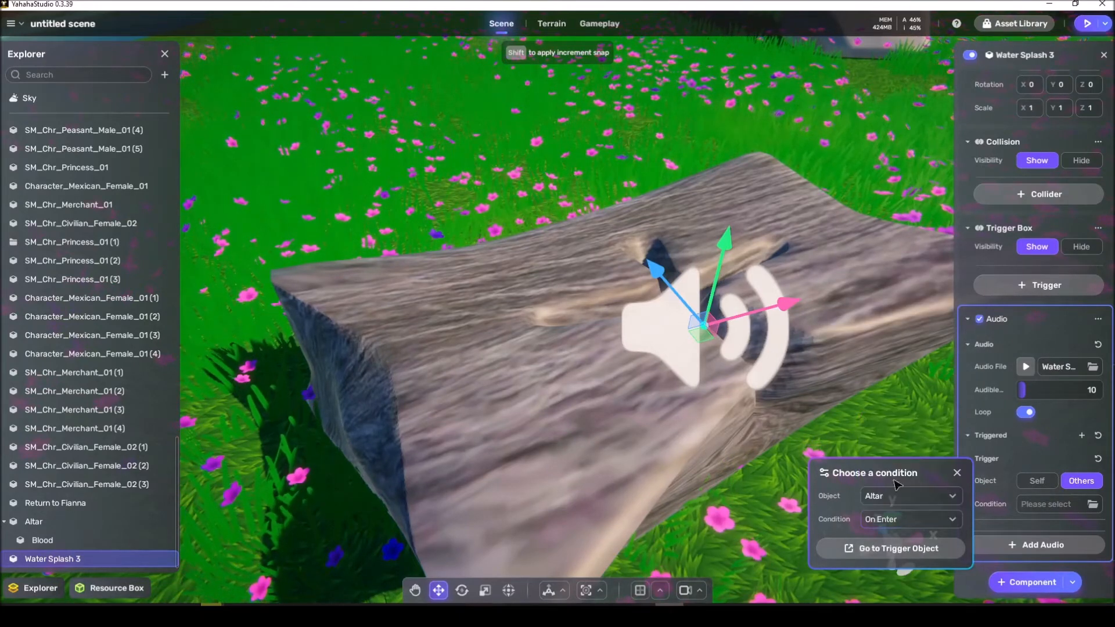
left_click(957, 473)
Step: Nest Water Splash 3 under Blood and select the Altar to review its trigger settings
left_click_drag(47, 558, 49, 542)
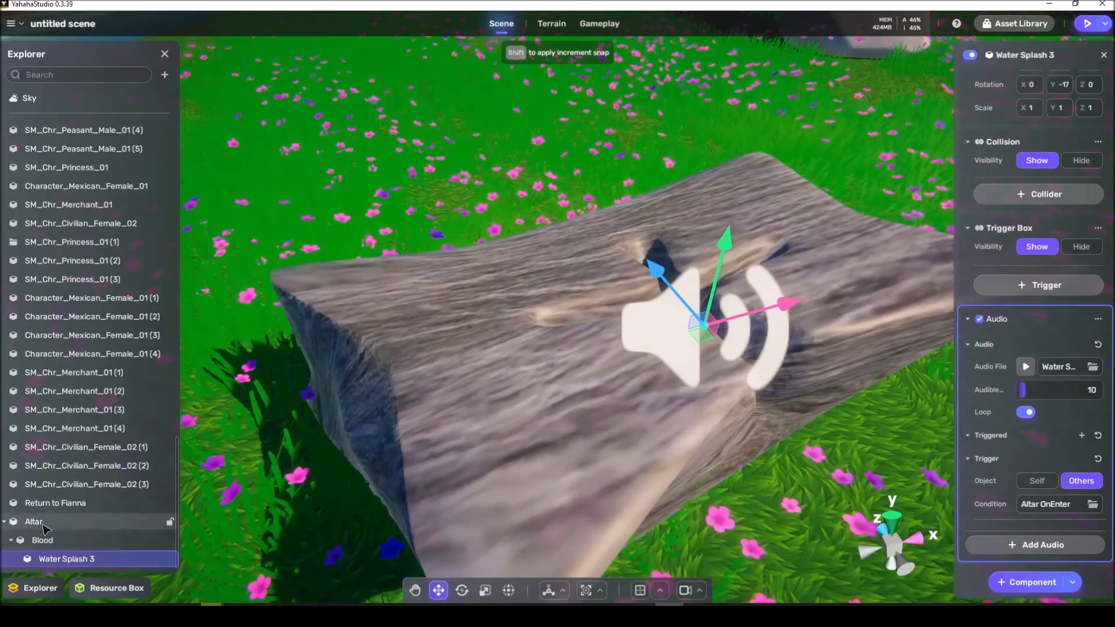
left_click(45, 525)
scroll(327, 460, "down", 5)
right_click_drag(327, 460, 314, 448)
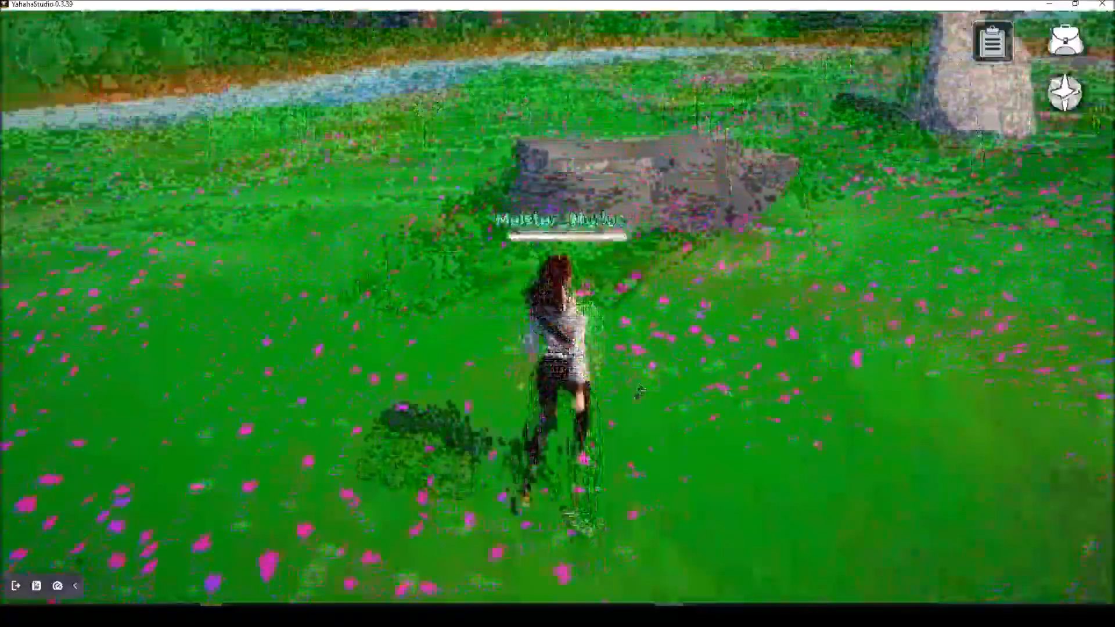
Step: Walk the character around the altar in play mode to test the blood with its sound, and exit play mode
key("d")
key("w")
right_click_drag(634, 404, 662, 393)
key("s")
key("a")
left_click_drag(662, 393, 660, 391)
key("w")
mouse_move(660, 390)
right_mouse_down()
mouse_move(654, 378)
mouse_move(657, 387)
right_mouse_up()
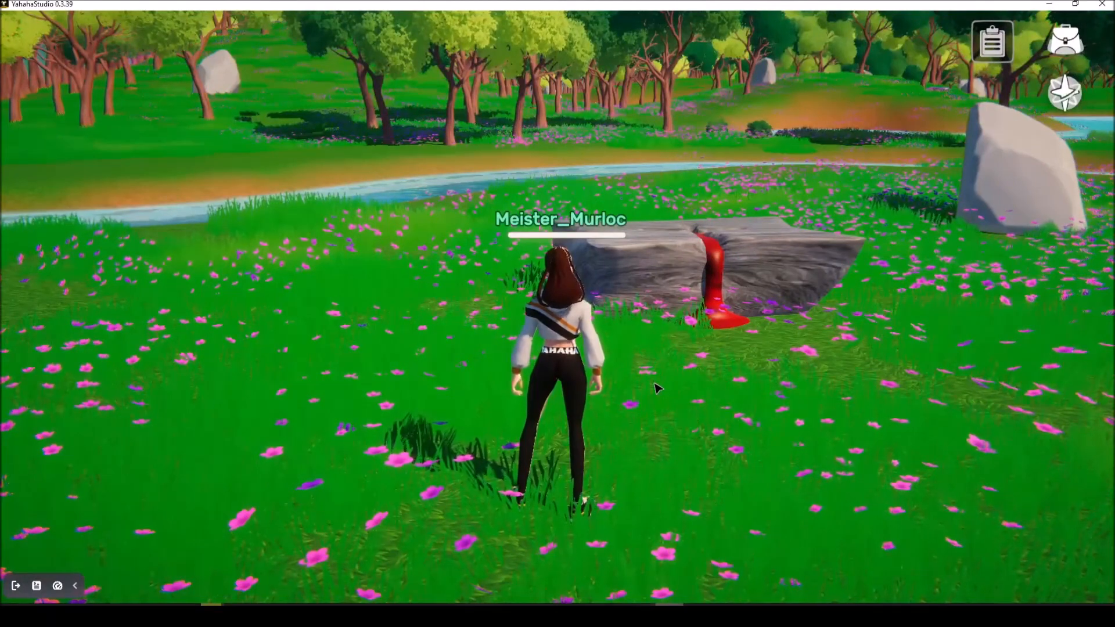
left_click(16, 586)
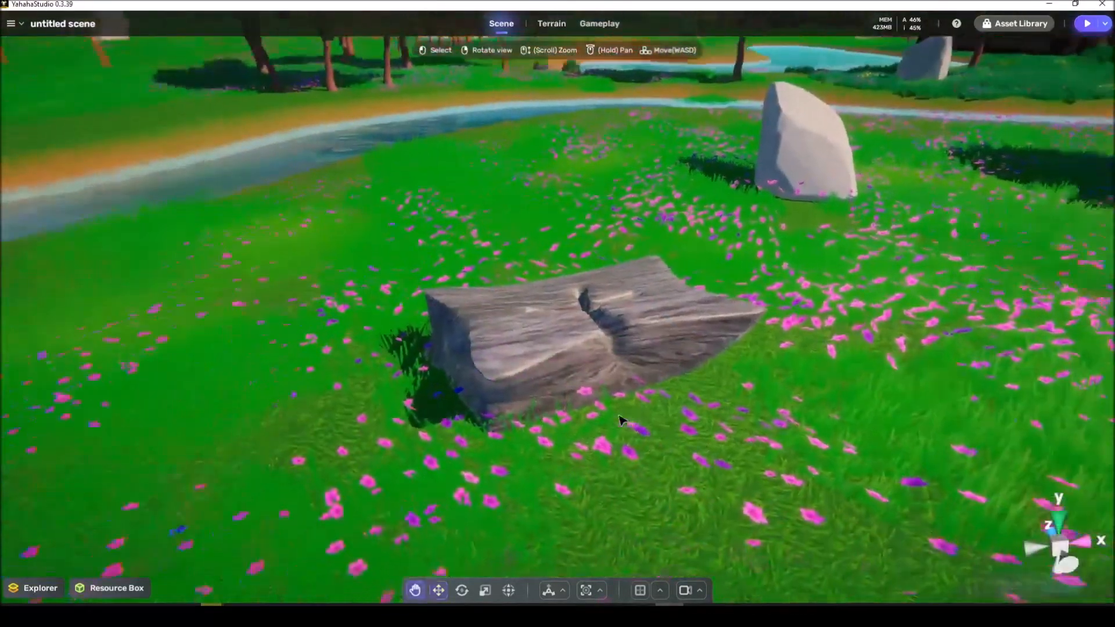
Step: Try to import Runesword.fbx from the Yahaha exports folder into the space content
right_click_drag(621, 417, 622, 415)
key("a")
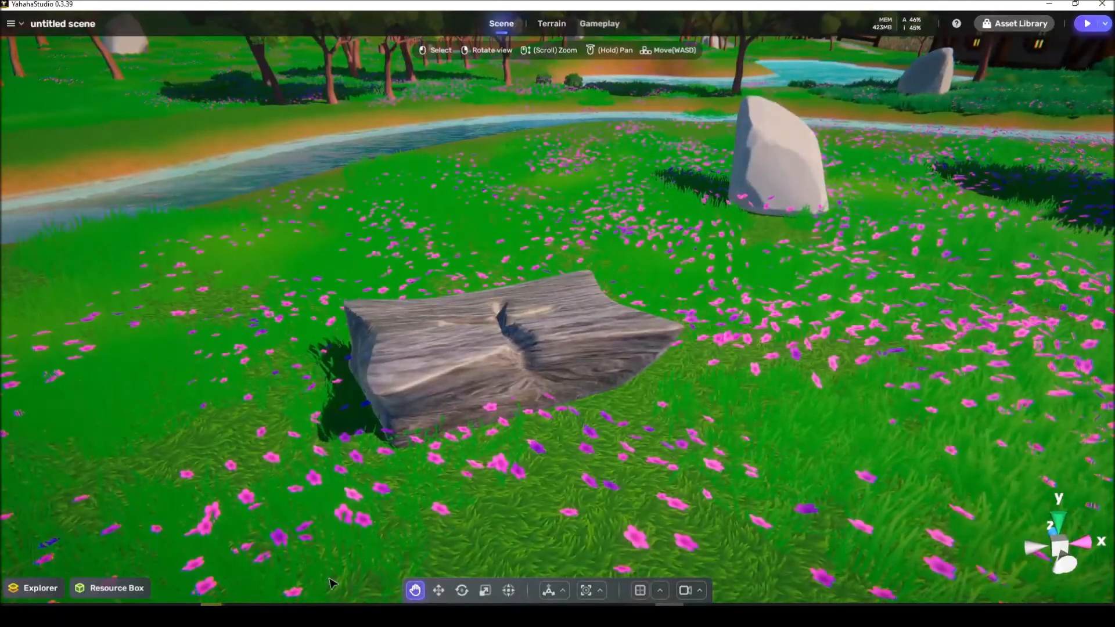
left_click(117, 590)
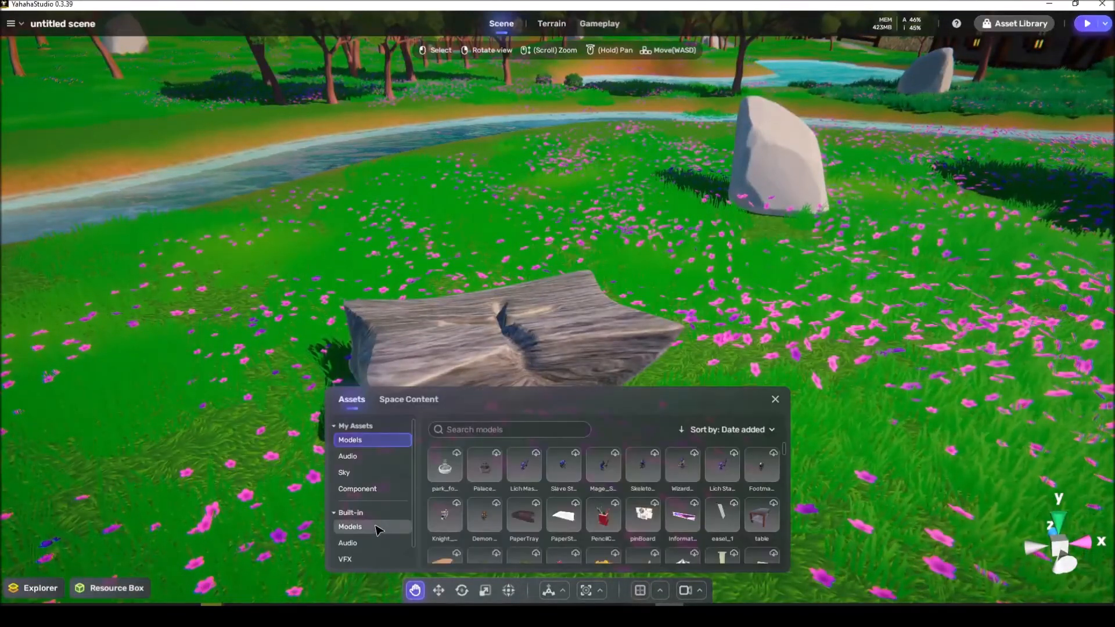
left_click(409, 400)
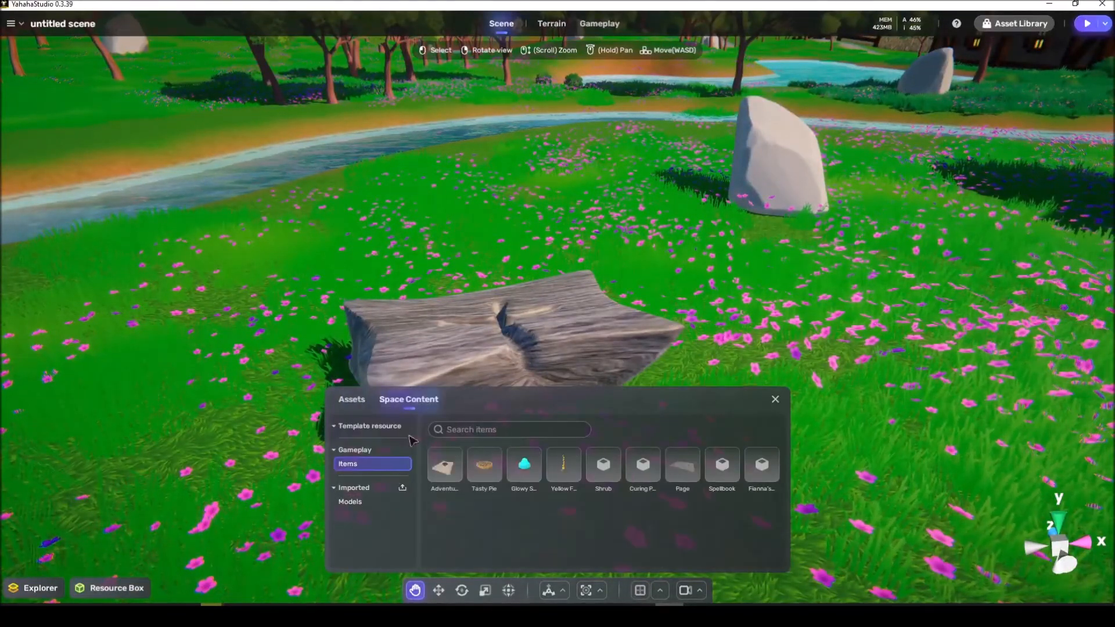
left_click(403, 488)
left_click(342, 214)
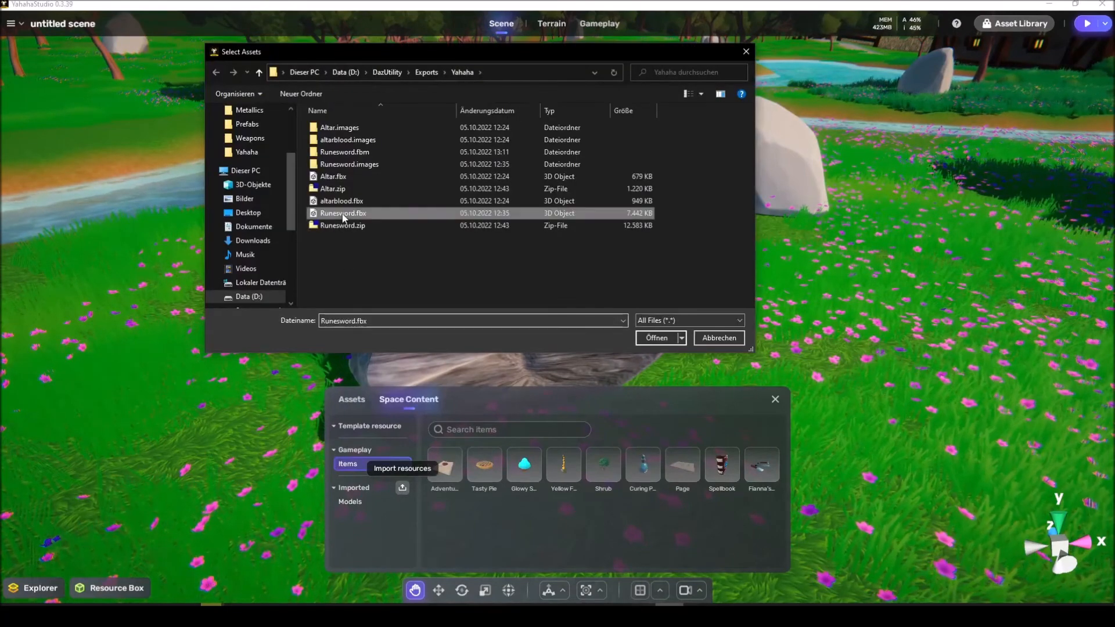
left_click(656, 337)
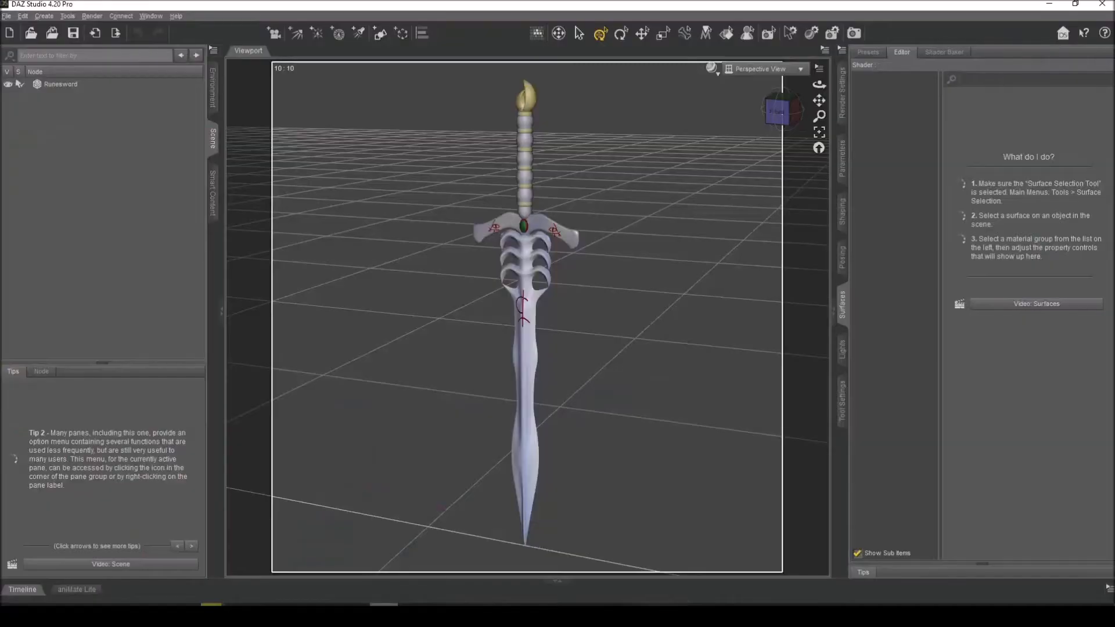
Step: Inspect the sword model in DAZ Studio, and return to Yahaha Studio to check the imported models
left_click_drag(781, 112, 680, 141)
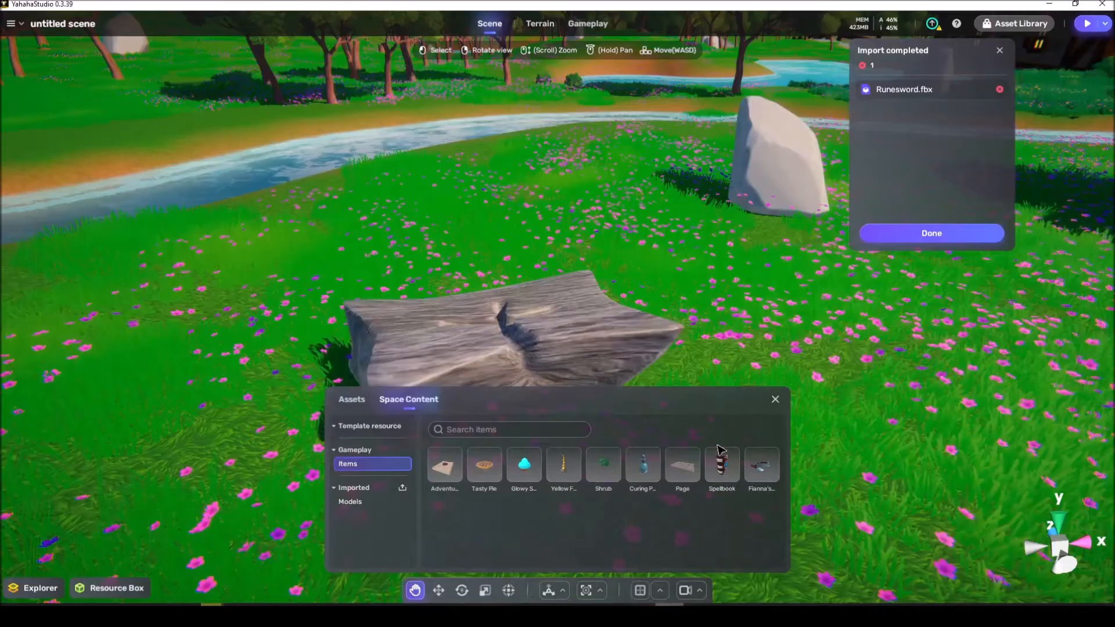
left_click(913, 232)
left_click(350, 502)
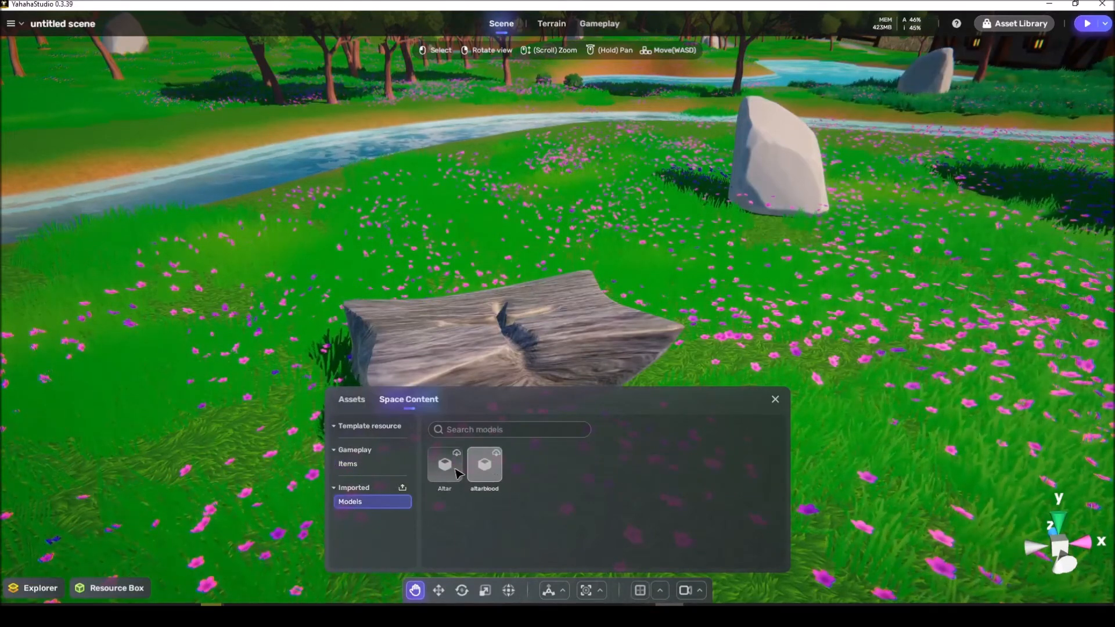
left_click(776, 400)
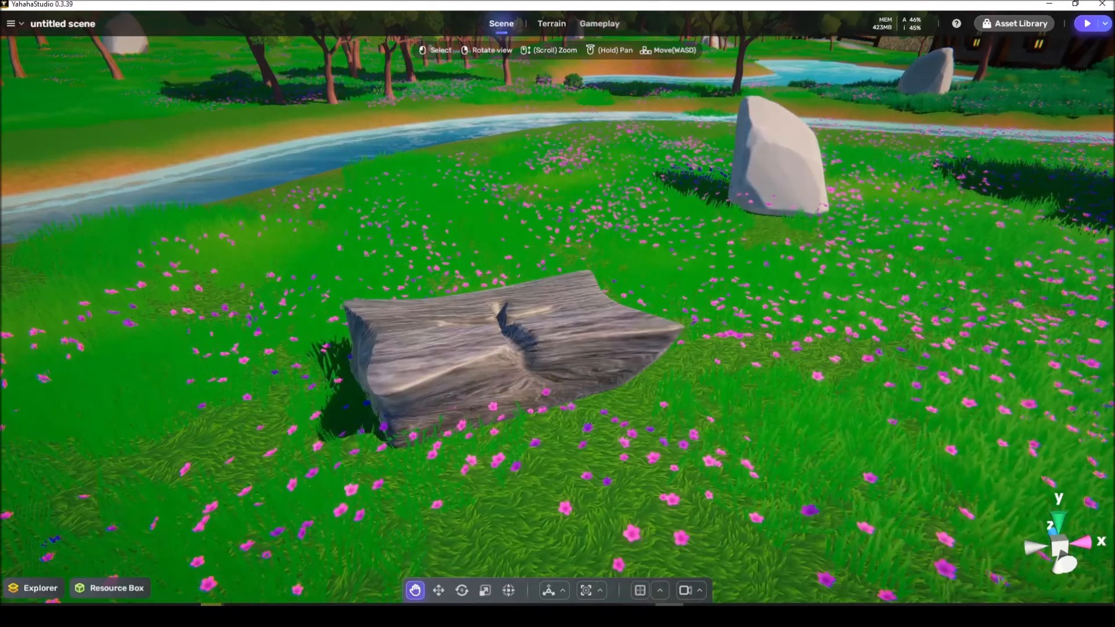